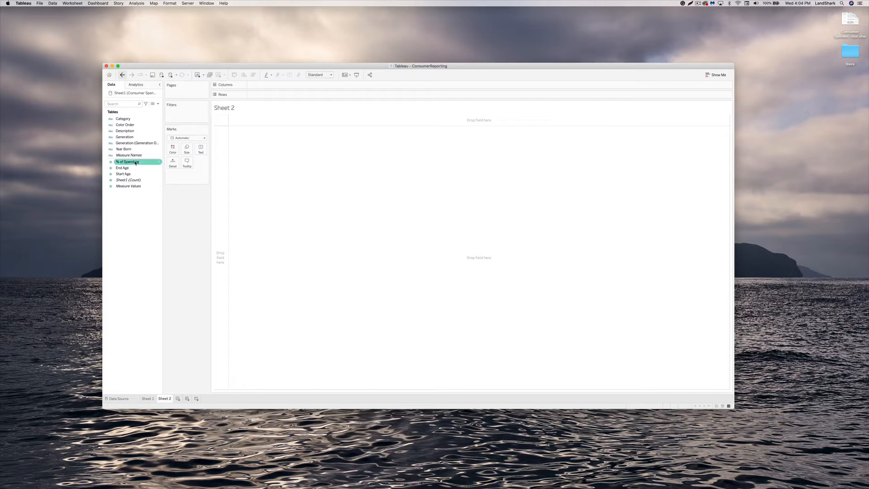
Build a bar chart with % of Spending on Columns and Category followed by Generation on Rows.
{"action": "left_click_drag", "start_coordinate": [135, 163], "coordinate": [272, 86]}
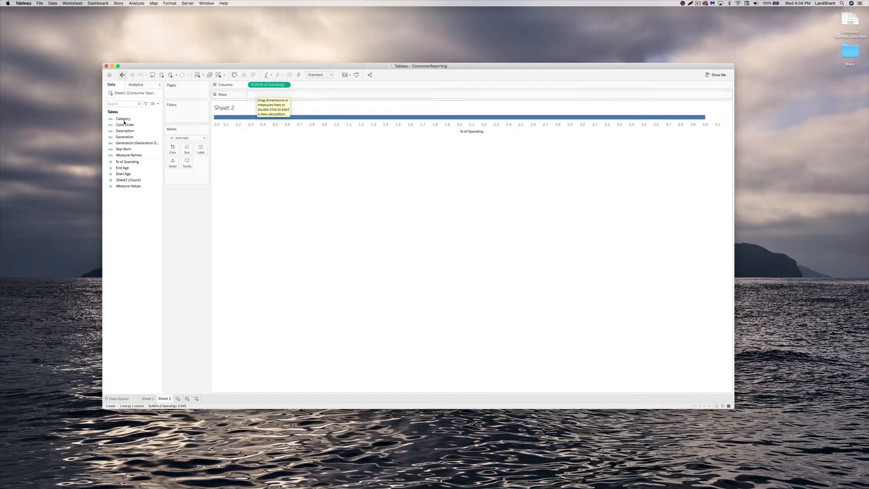
{"action": "left_click_drag", "start_coordinate": [124, 122], "coordinate": [263, 98]}
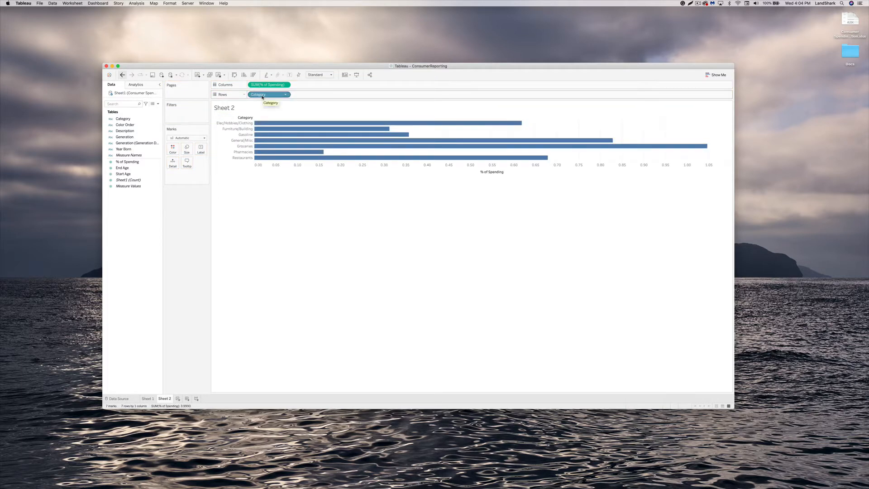
{"action": "left_click_drag", "start_coordinate": [135, 138], "coordinate": [318, 97]}
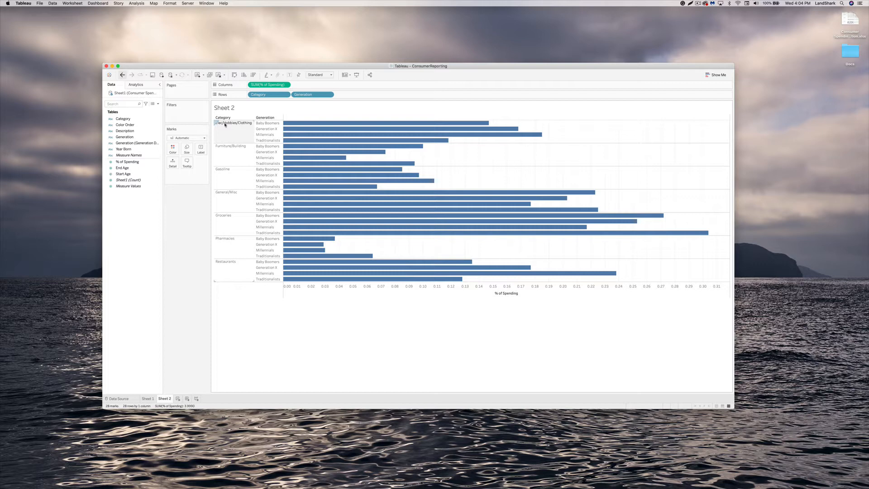
Sort the bars in ascending order by % of Spending and color them by Generation.
{"action": "left_click", "coordinate": [245, 76]}
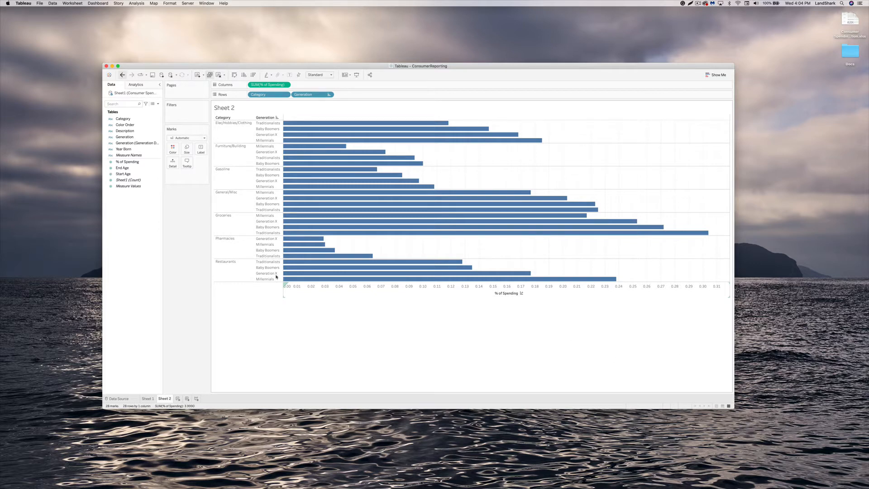
{"action": "left_click_drag", "start_coordinate": [136, 143], "coordinate": [172, 151]}
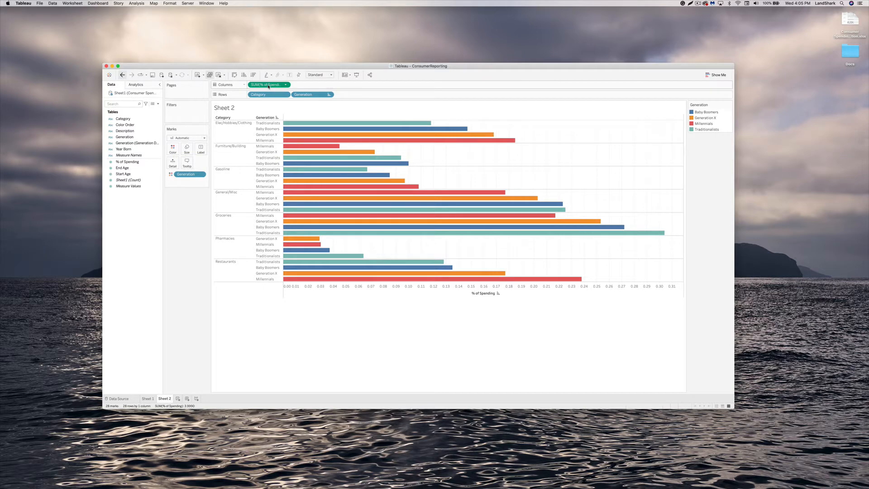
Add a second copy of % of Spending to Columns and hide the Category row headers.
{"action": "left_click_drag", "start_coordinate": [268, 86], "coordinate": [312, 87]}
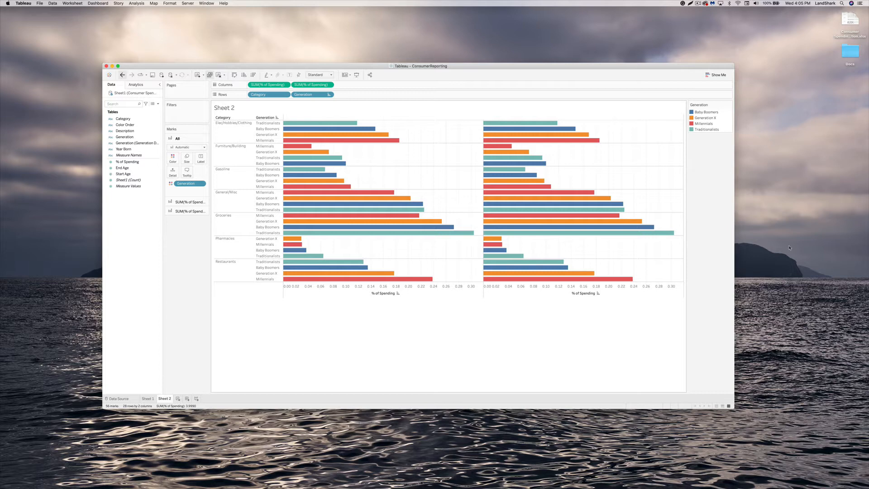
{"action": "left_click", "coordinate": [285, 94]}
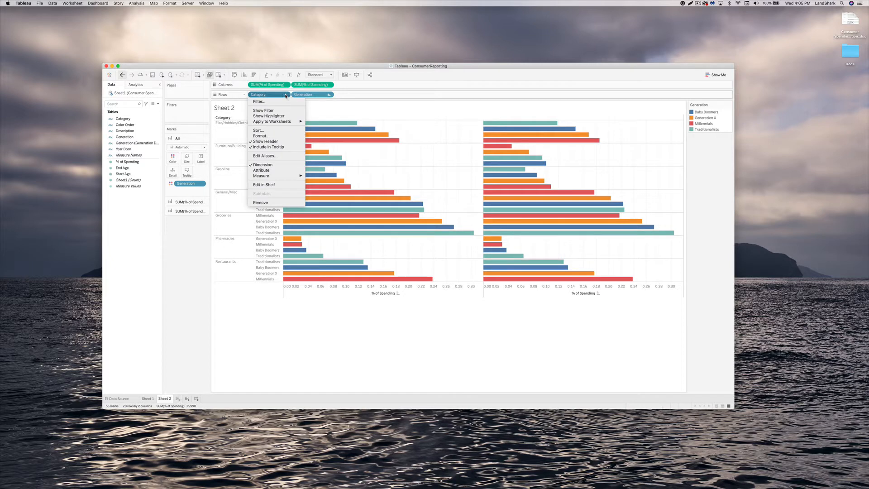
{"action": "left_click", "coordinate": [274, 142]}
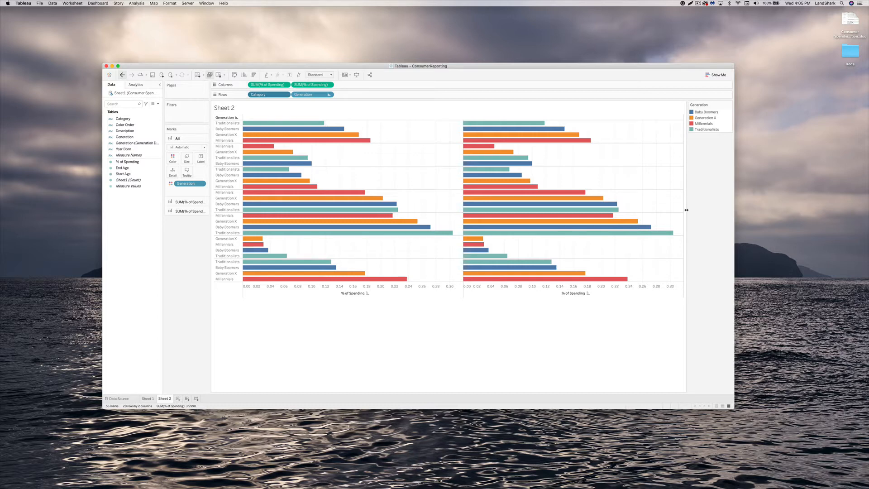
Set the color opacity of the first % of Spending measure's bars to 0%.
{"action": "left_click", "coordinate": [190, 203]}
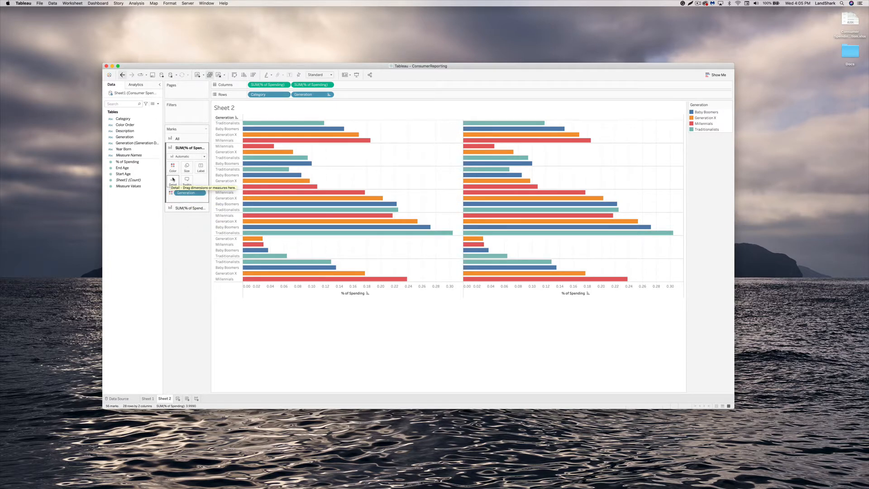
{"action": "left_click", "coordinate": [173, 167]}
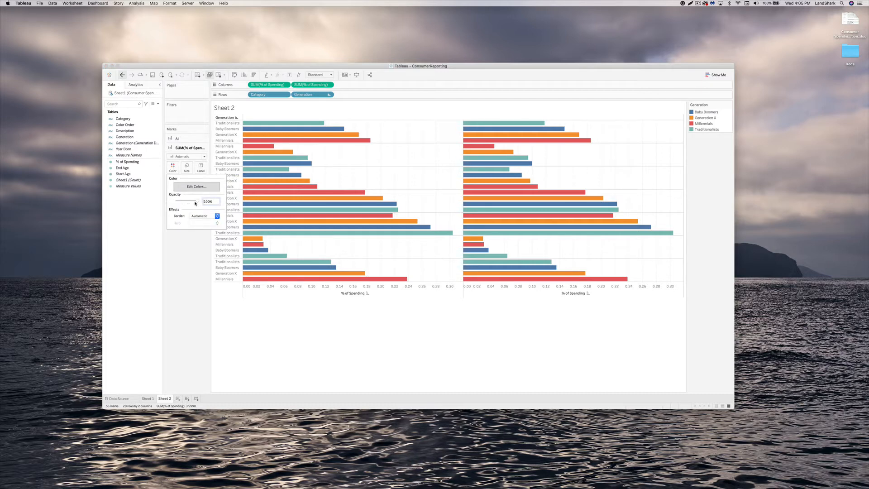
{"action": "left_click_drag", "start_coordinate": [196, 203], "coordinate": [175, 200]}
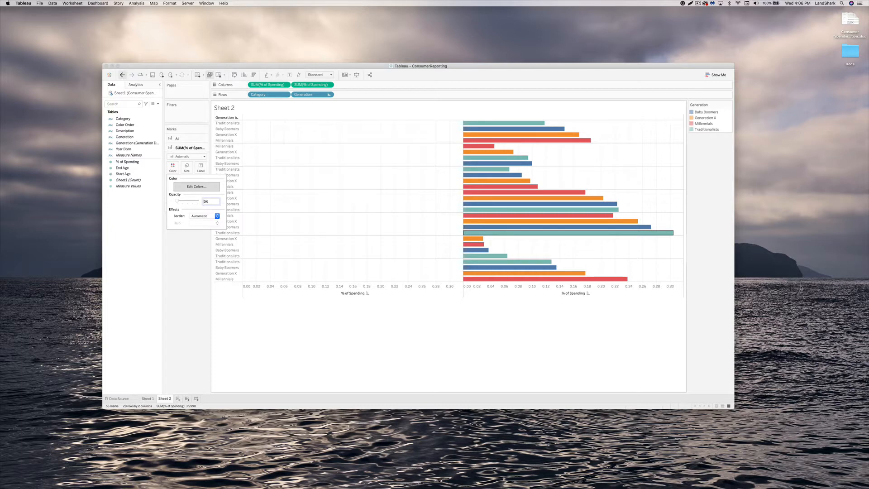
{"action": "left_click", "coordinate": [141, 242]}
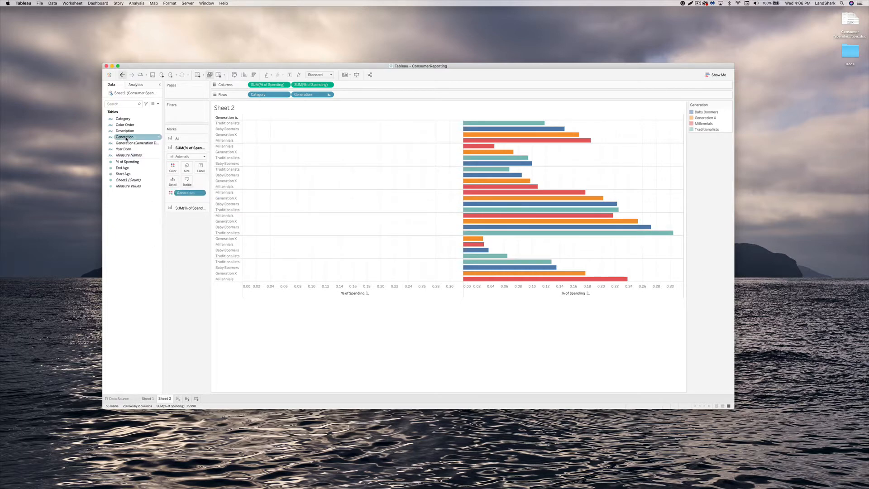
Label the first % of Spending measure's marks with Generation, aligned to the bottom vertically and left horizontally.
{"action": "left_click_drag", "start_coordinate": [127, 137], "coordinate": [201, 169]}
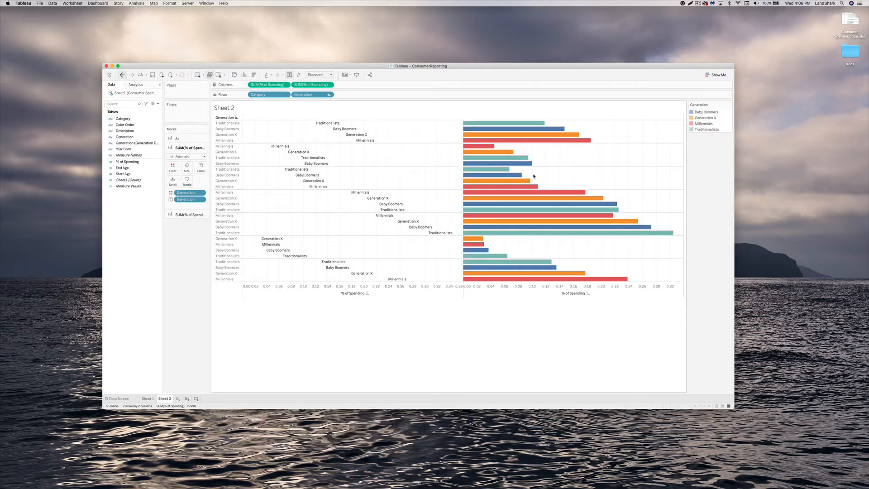
{"action": "left_click", "coordinate": [201, 167]}
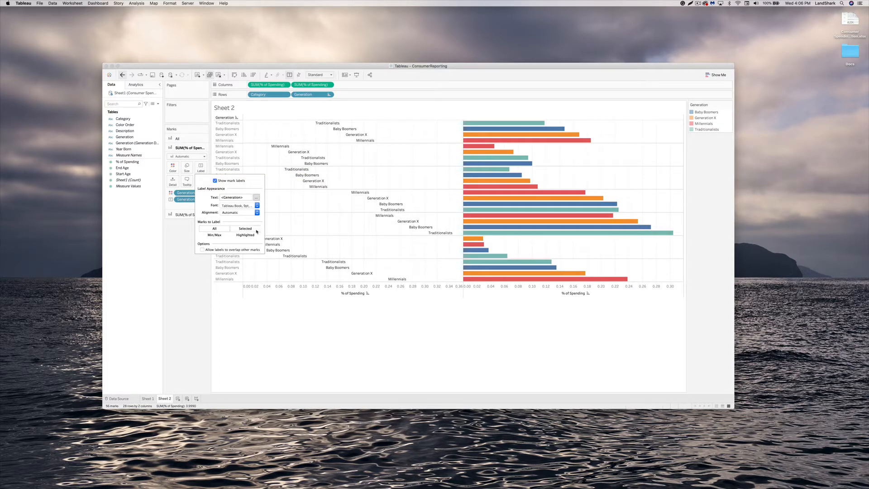
{"action": "left_click", "coordinate": [225, 213]}
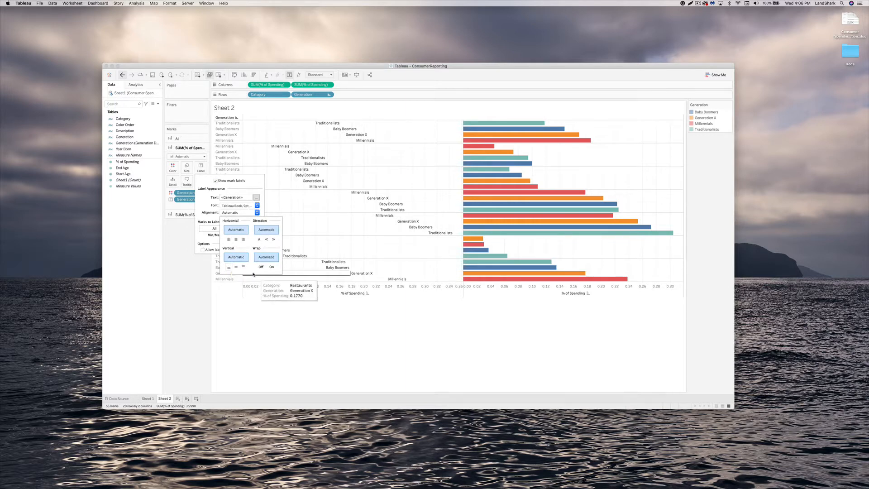
{"action": "left_click", "coordinate": [230, 267]}
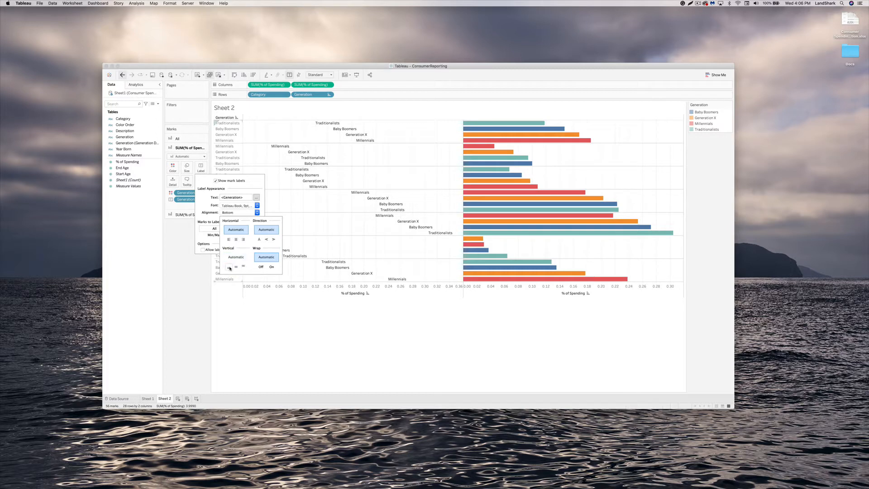
{"action": "left_click", "coordinate": [229, 239]}
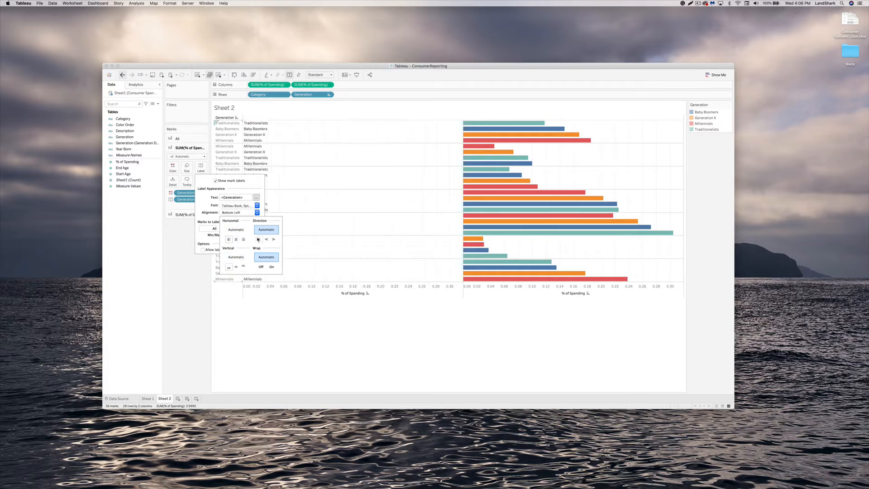
{"action": "left_click", "coordinate": [235, 229]}
{"action": "left_click", "coordinate": [333, 365]}
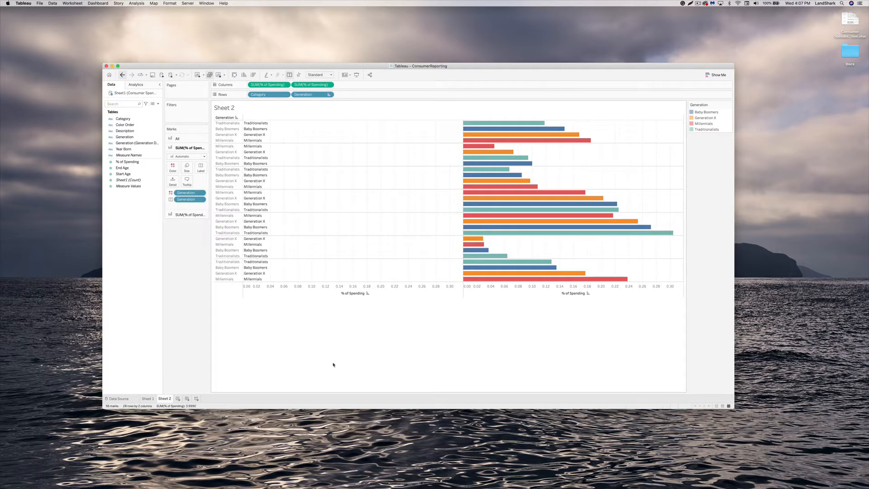
Hide the Generation row headers so only the mark labels name the generations.
{"action": "right_click", "coordinate": [237, 188]}
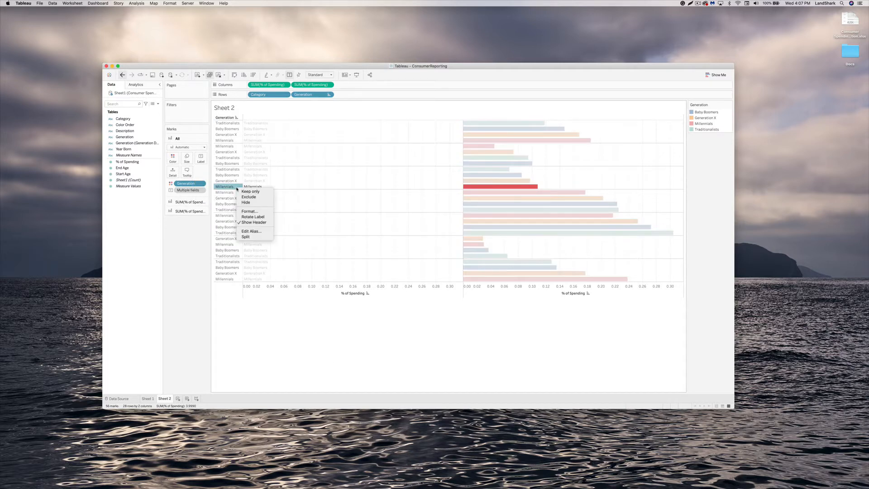
{"action": "left_click", "coordinate": [254, 223]}
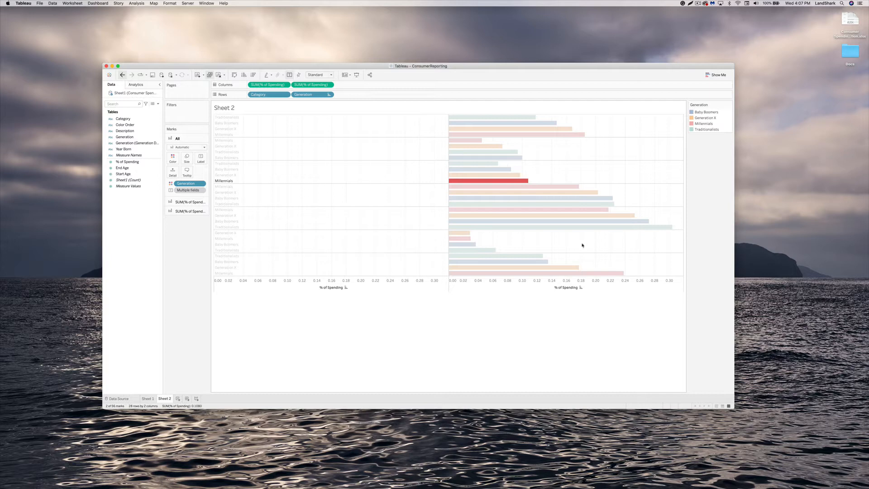
{"action": "right_click", "coordinate": [455, 118]}
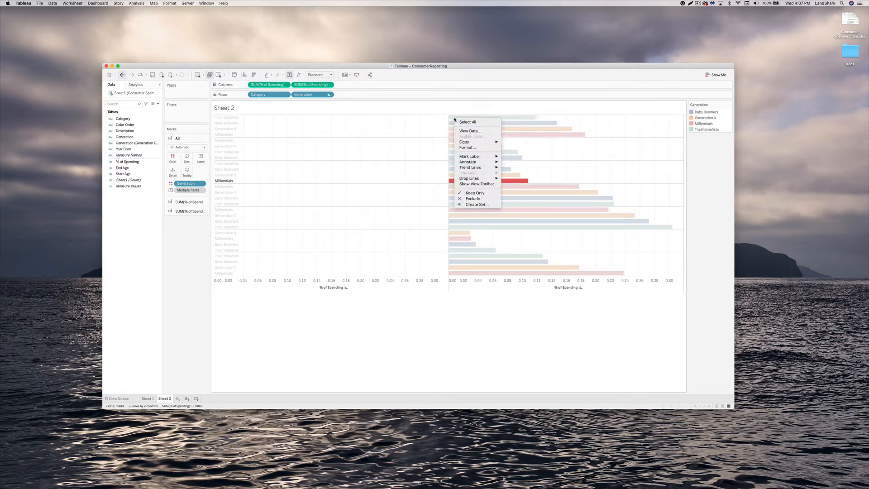
{"action": "left_click", "coordinate": [453, 119]}
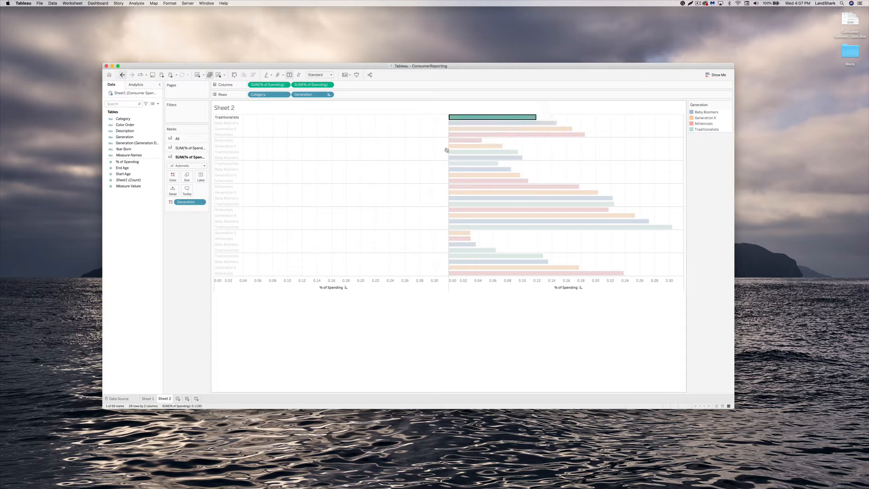
{"action": "right_click", "coordinate": [463, 273]}
{"action": "left_click", "coordinate": [464, 273]}
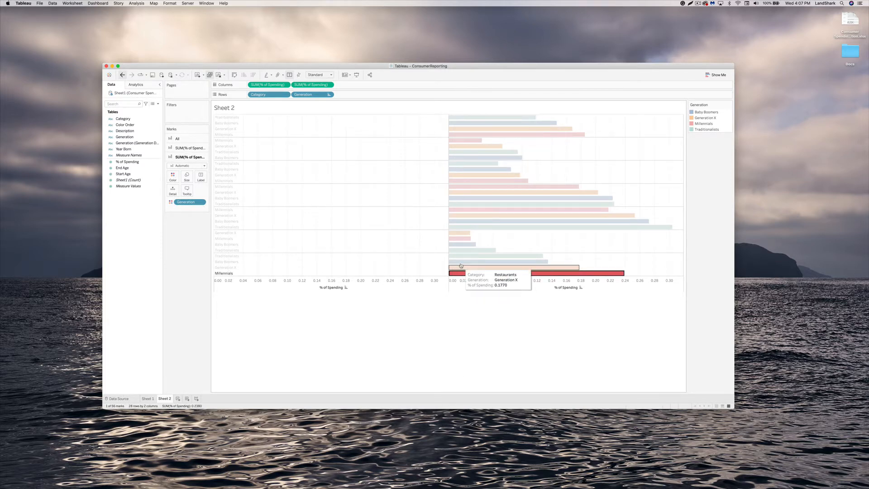
{"action": "right_click", "coordinate": [460, 262]}
{"action": "left_click", "coordinate": [471, 140]}
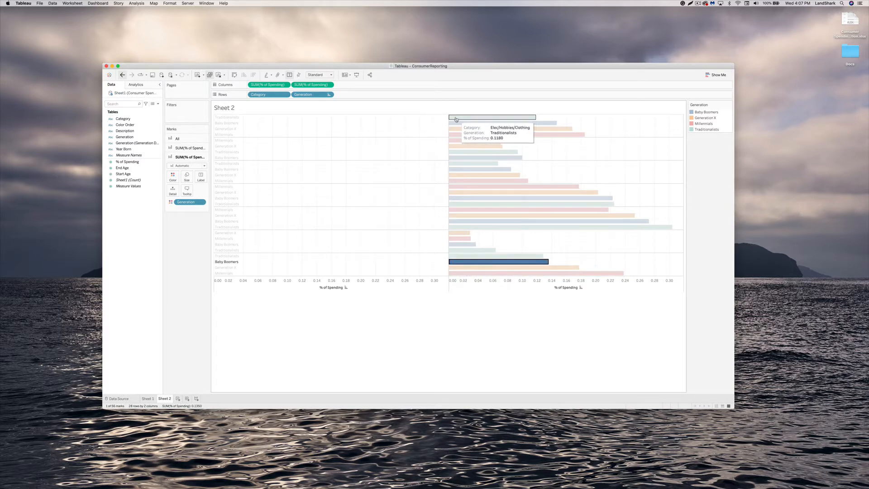
{"action": "left_click", "coordinate": [457, 119]}
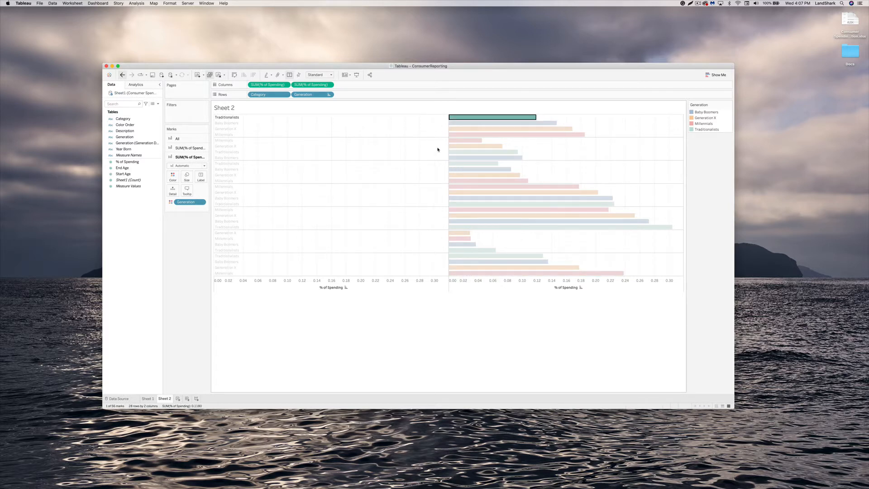
{"action": "left_click", "coordinate": [456, 118]}
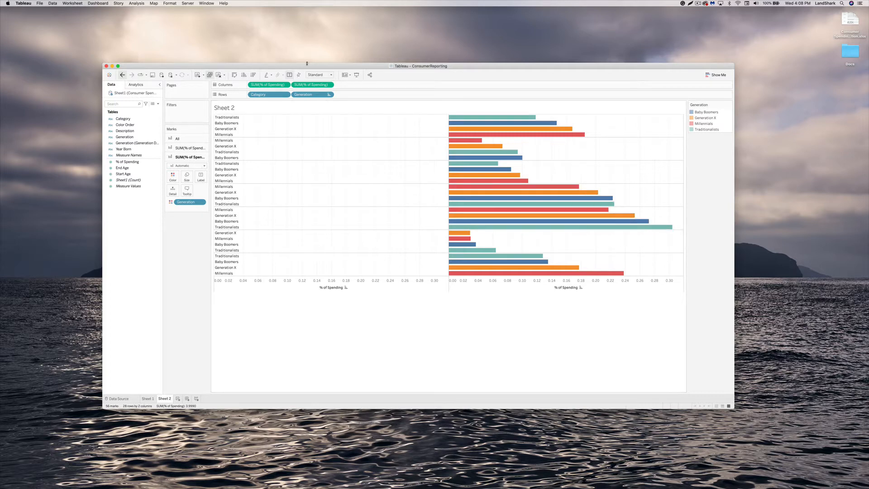
Set the worksheet's fit to Entire View.
{"action": "left_click", "coordinate": [317, 74]}
{"action": "left_click", "coordinate": [319, 94]}
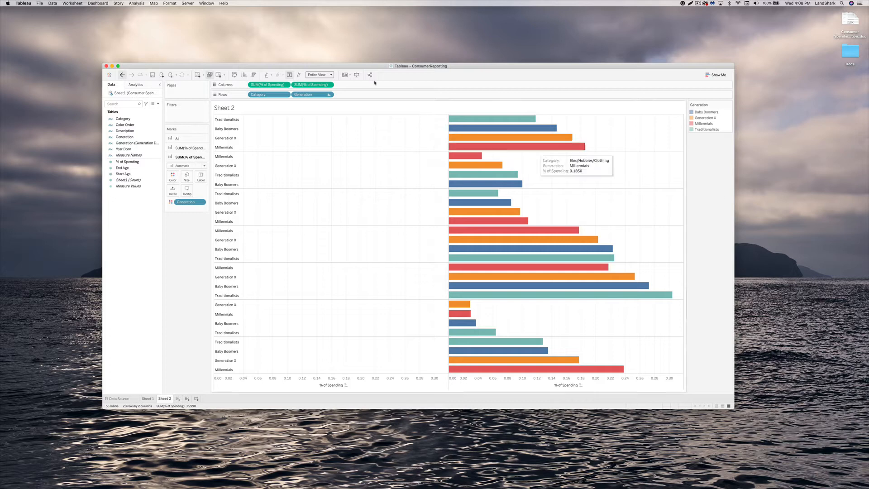
Combine the two % of Spending measures as a dual axis and set the second measure's mark type to Bar.
{"action": "left_click", "coordinate": [330, 84]}
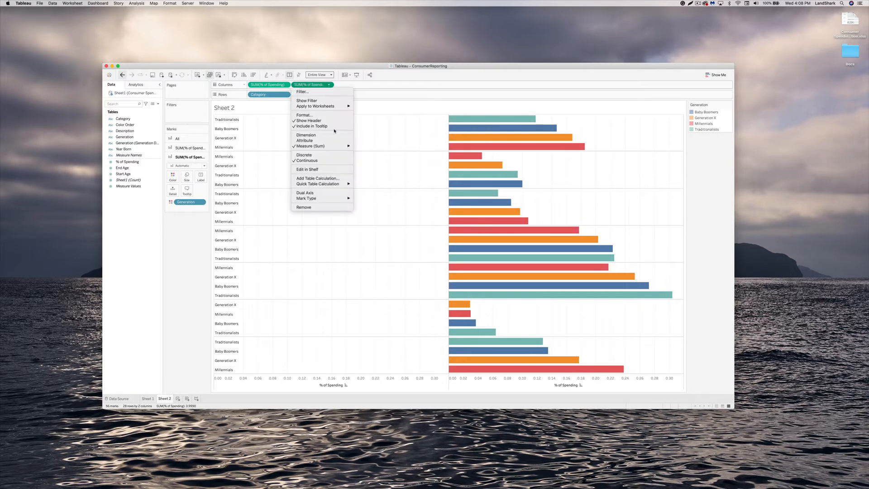
{"action": "left_click", "coordinate": [329, 194]}
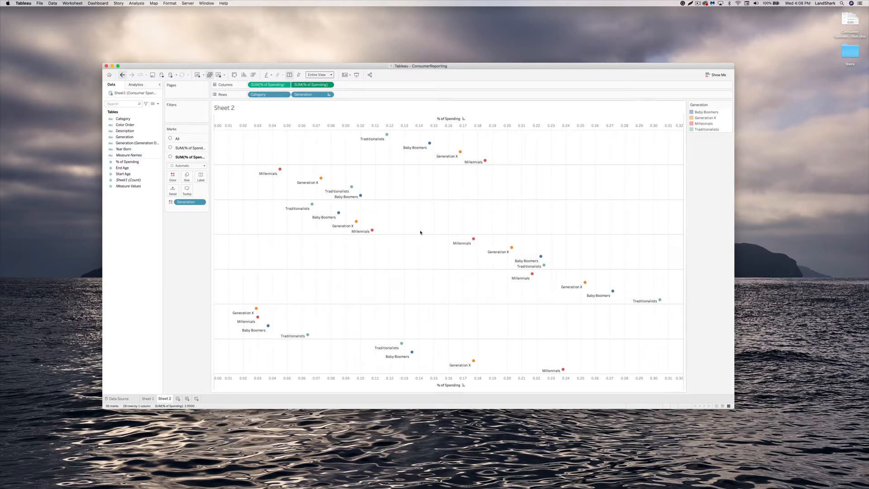
{"action": "left_click", "coordinate": [190, 166]}
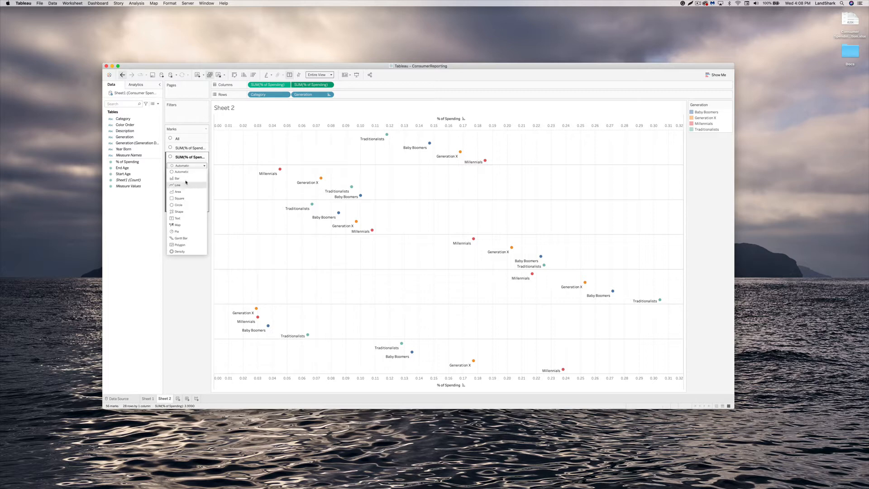
{"action": "left_click", "coordinate": [178, 179]}
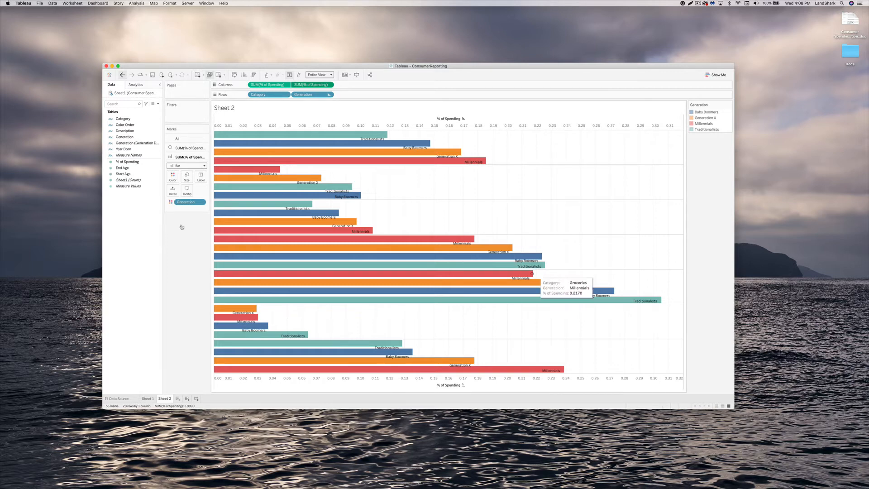
Set the horizontal alignment of the first % of Spending measure's Generation labels to center.
{"action": "left_click", "coordinate": [177, 149]}
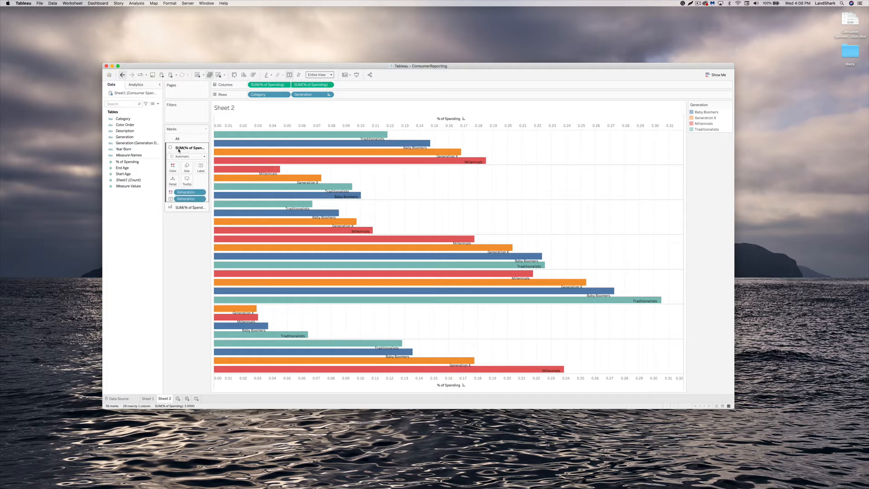
{"action": "left_click", "coordinate": [201, 169]}
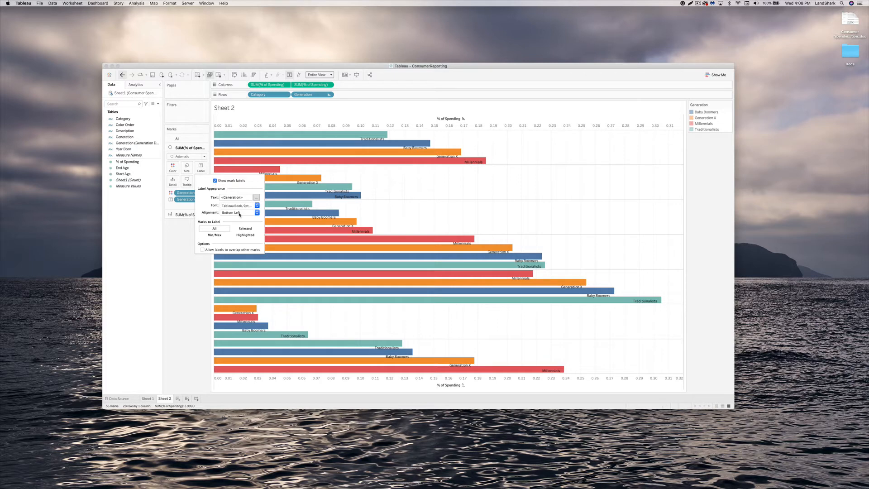
{"action": "left_click", "coordinate": [243, 213]}
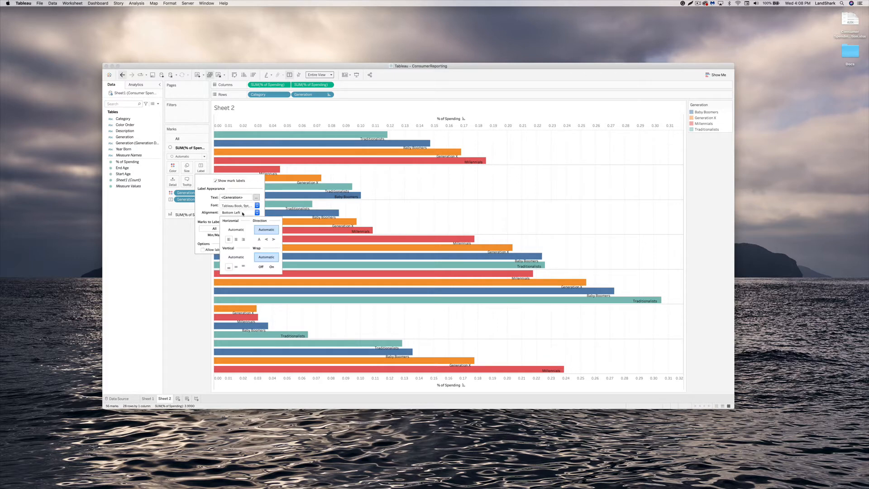
{"action": "left_click", "coordinate": [236, 240]}
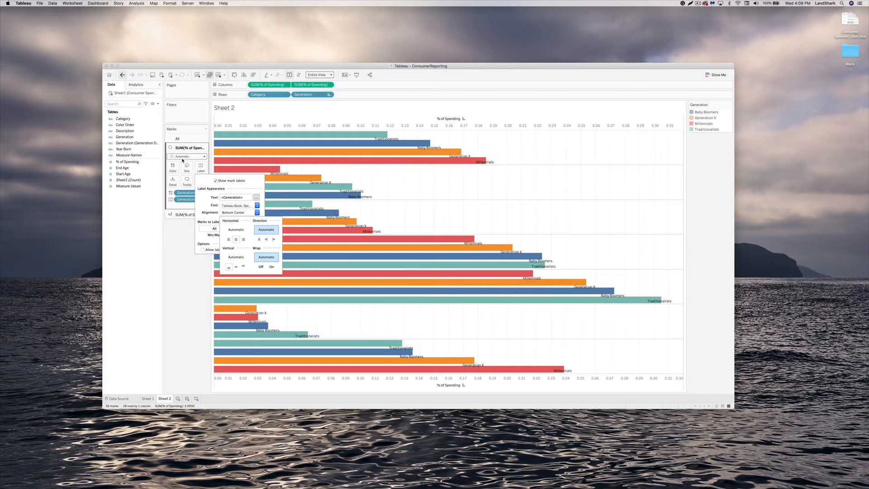
Set the first % of Spending measure's mark type to Bar.
{"action": "left_click", "coordinate": [184, 156]}
{"action": "left_click", "coordinate": [184, 170]}
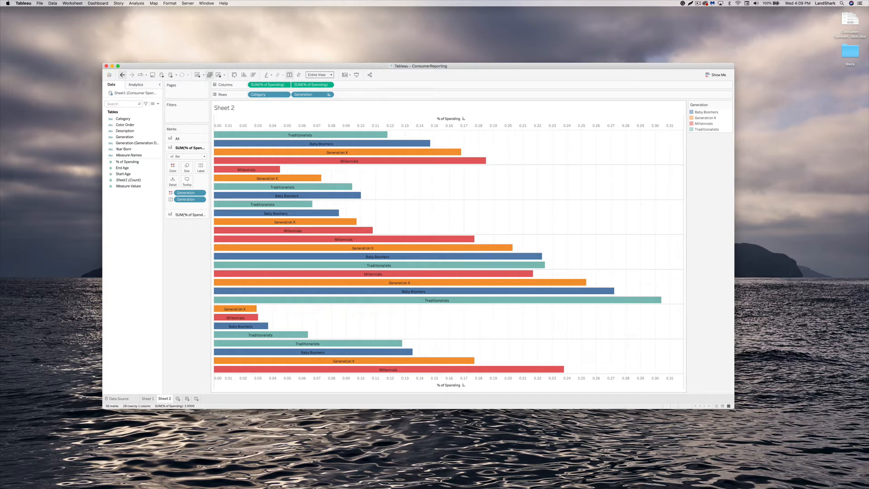
Hide the sheet title and both % of Spending axis headers.
{"action": "right_click", "coordinate": [323, 128]}
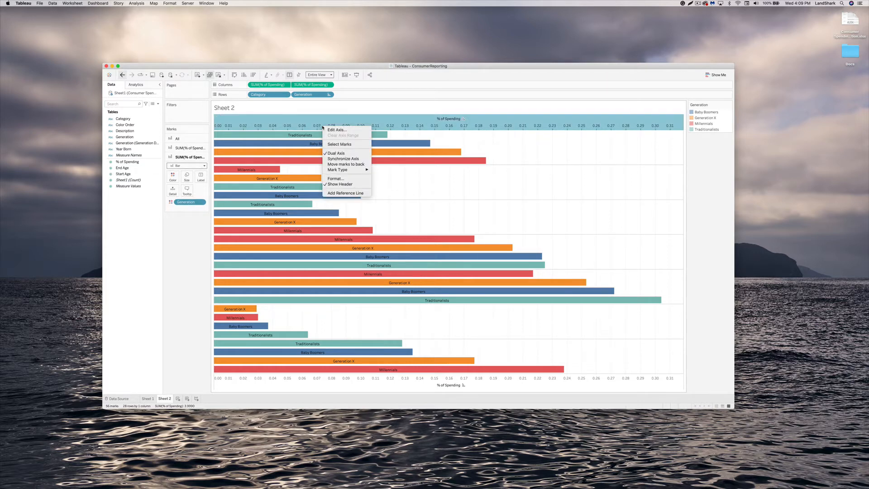
{"action": "left_click", "coordinate": [341, 185]}
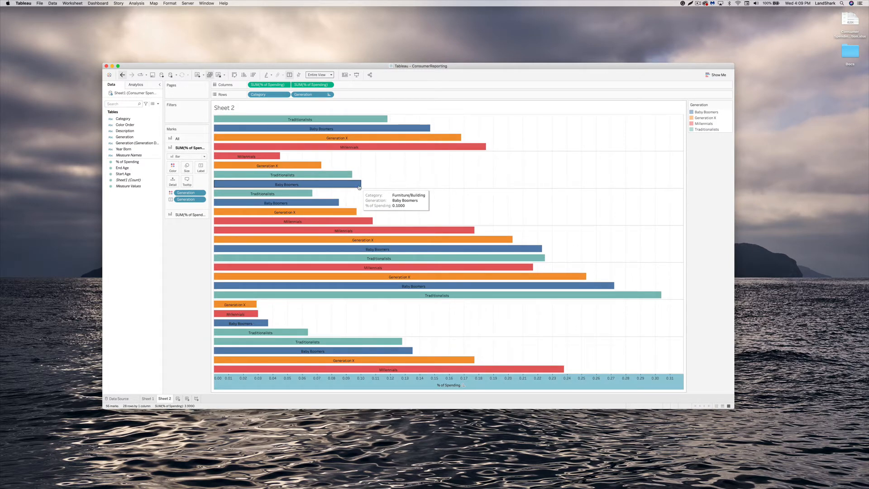
{"action": "right_click", "coordinate": [225, 109]}
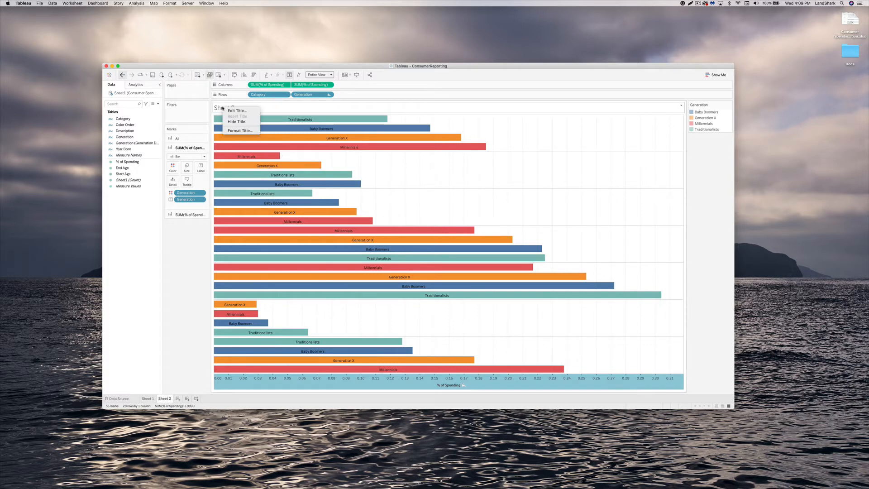
{"action": "left_click", "coordinate": [235, 122]}
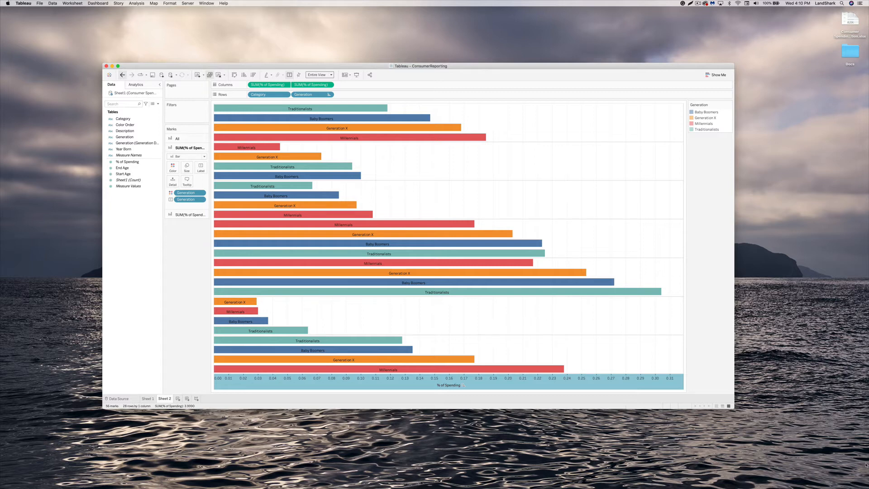
{"action": "right_click", "coordinate": [512, 384]}
{"action": "left_click", "coordinate": [524, 435]}
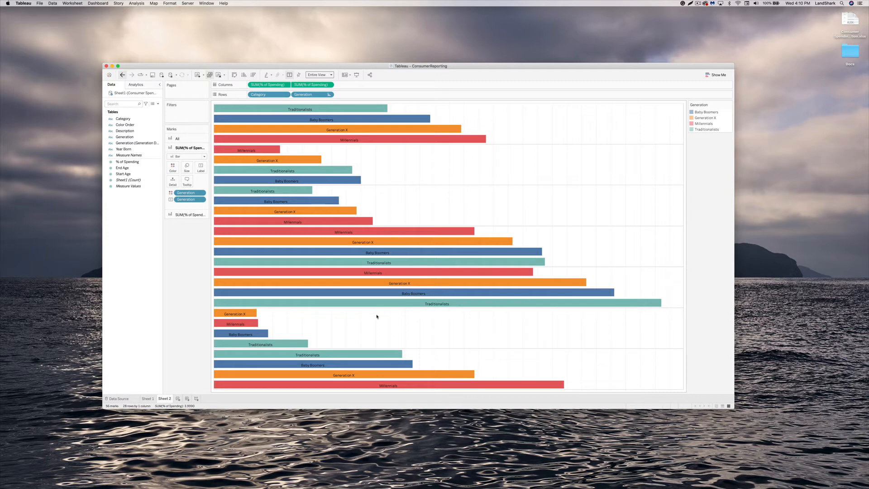
Show mark labels on the second % of Spending measure and set their horizontal alignment to left.
{"action": "left_click", "coordinate": [178, 215]}
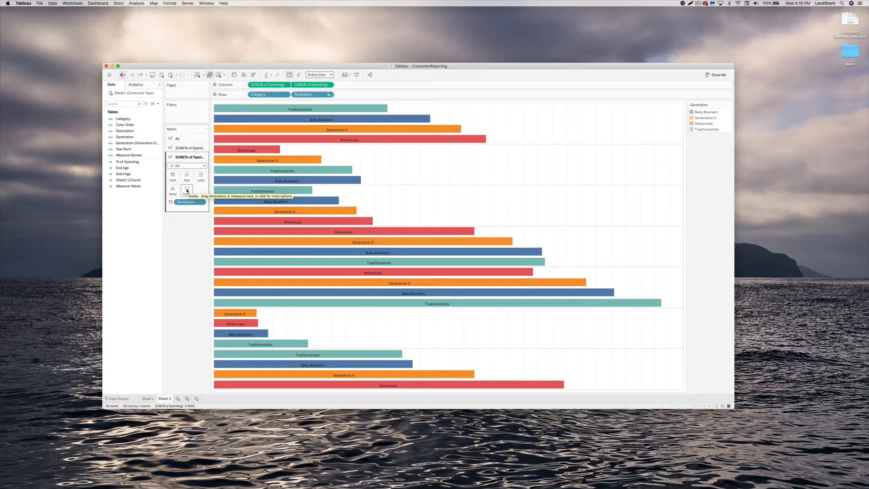
{"action": "left_click", "coordinate": [201, 177]}
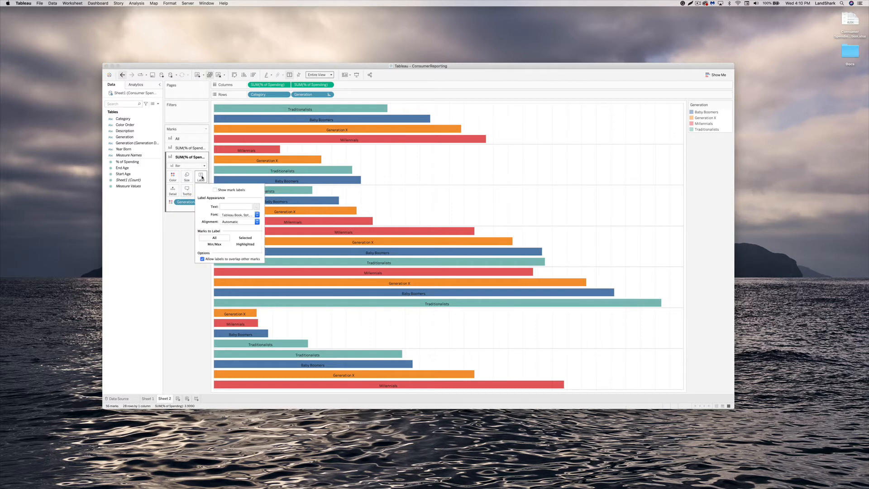
{"action": "left_click", "coordinate": [215, 190]}
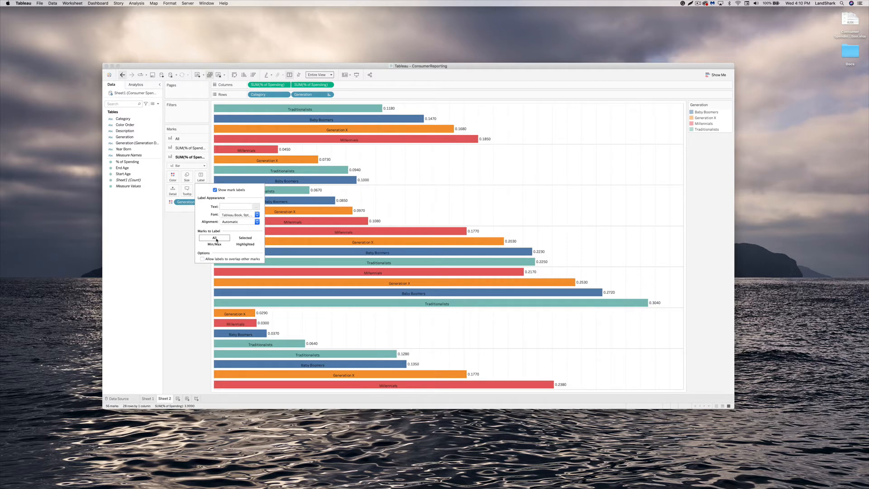
{"action": "left_click", "coordinate": [235, 222]}
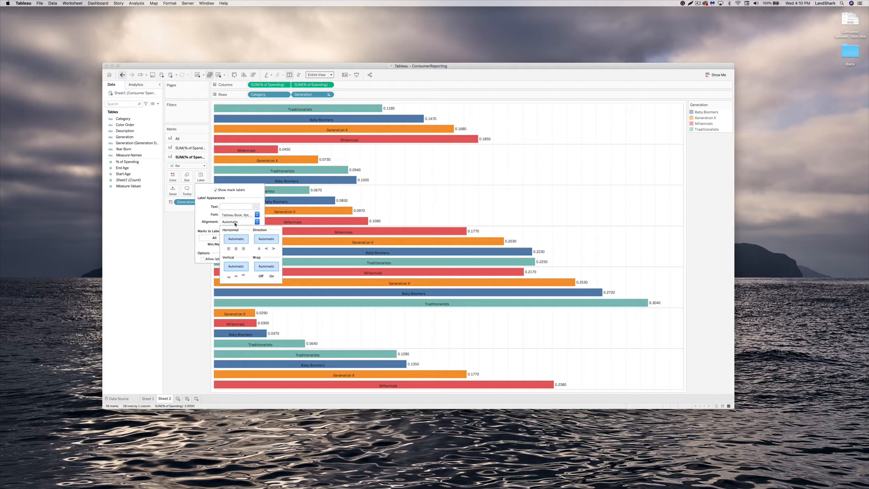
{"action": "left_click", "coordinate": [228, 249]}
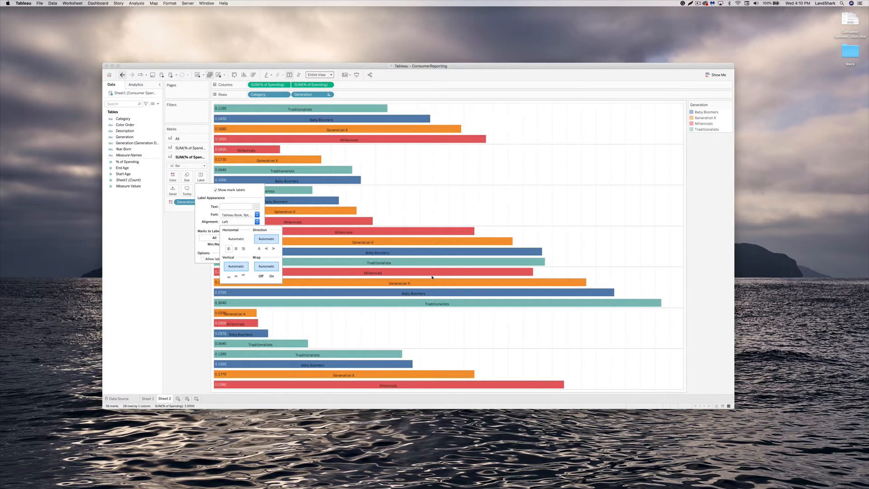
{"action": "mouse_move", "coordinate": [480, 284]}
{"action": "right_click", "coordinate": [572, 104]}
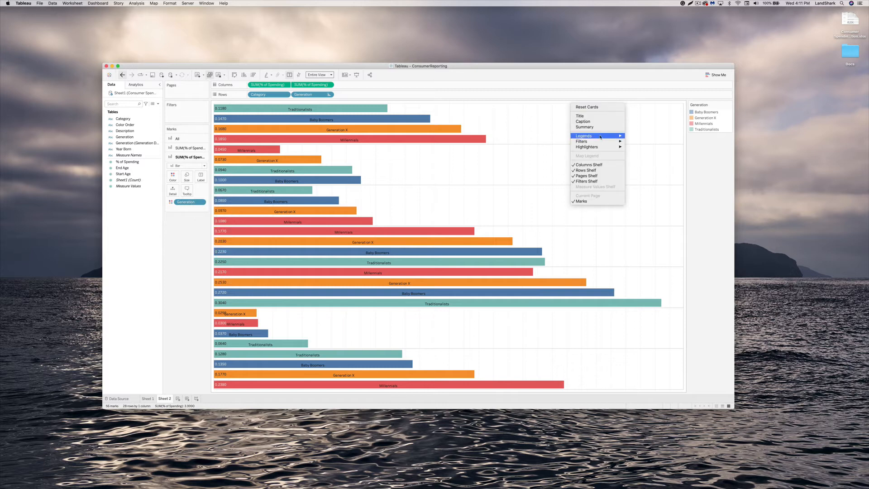
{"action": "mouse_move", "coordinate": [600, 137]}
{"action": "left_click", "coordinate": [412, 104]}
{"action": "right_click", "coordinate": [385, 109]}
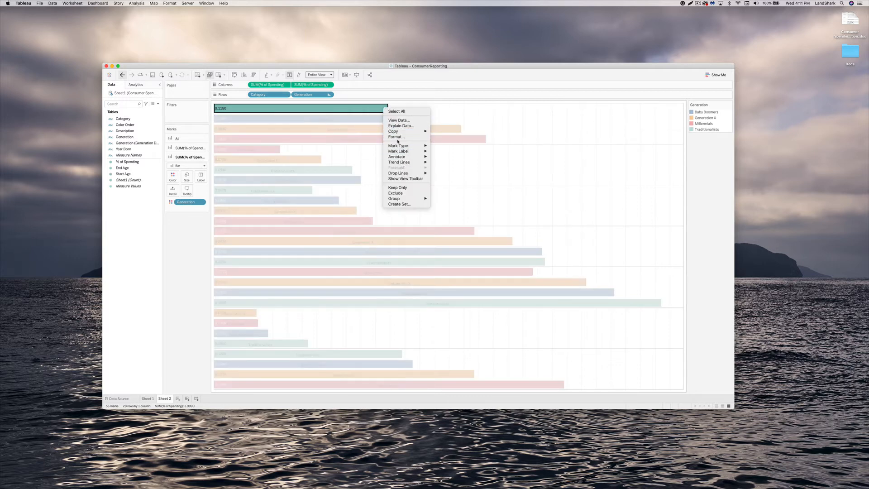
{"action": "left_click", "coordinate": [717, 160]}
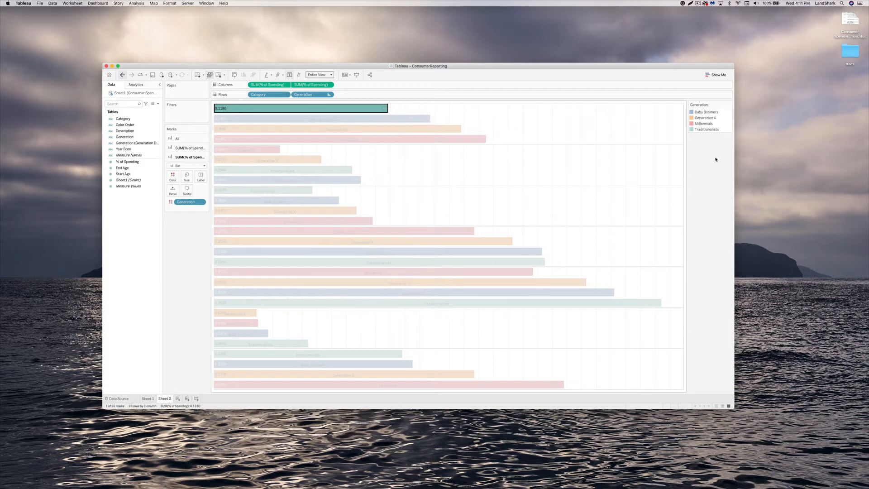
{"action": "left_click", "coordinate": [537, 148]}
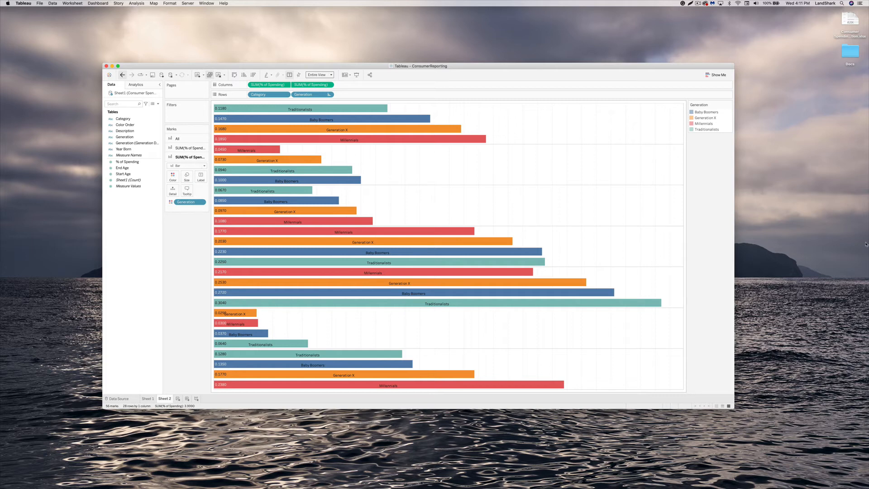
Try left and right horizontal alignment for the first % of Spending measure's Generation labels and return them to center.
{"action": "left_click", "coordinate": [201, 178]}
{"action": "left_click", "coordinate": [191, 148]}
{"action": "left_click", "coordinate": [199, 167]}
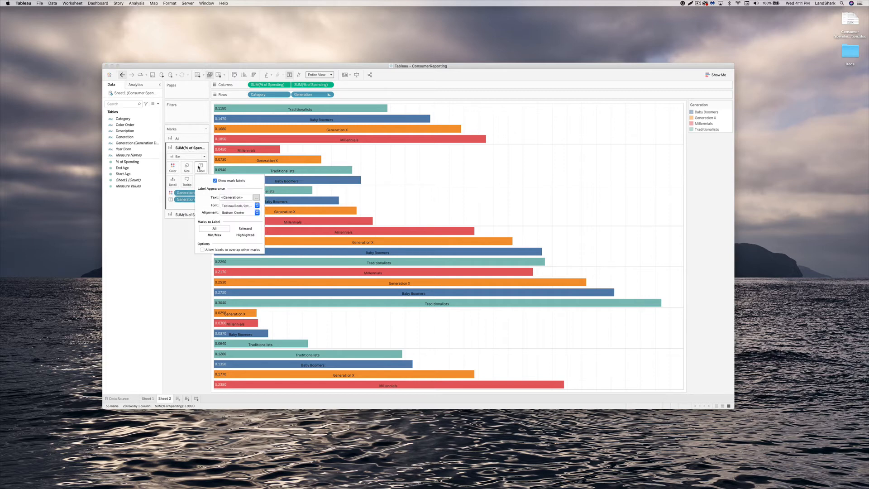
{"action": "left_click", "coordinate": [231, 213]}
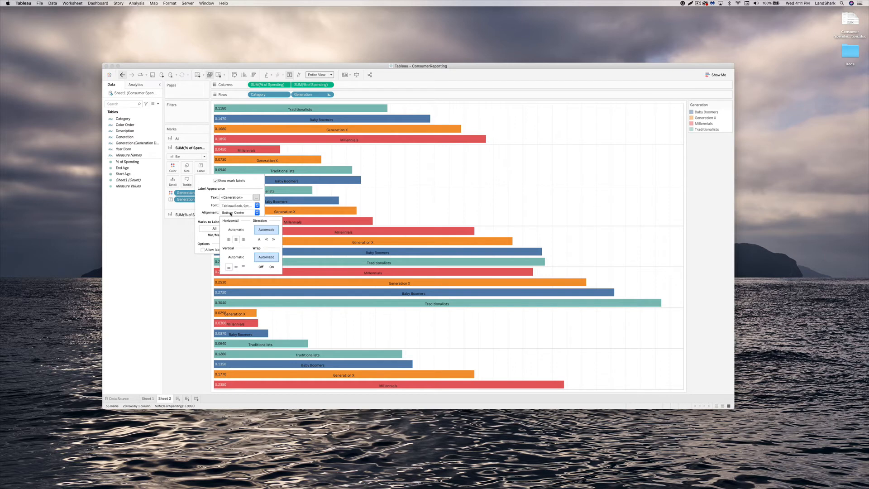
{"action": "left_click", "coordinate": [230, 240]}
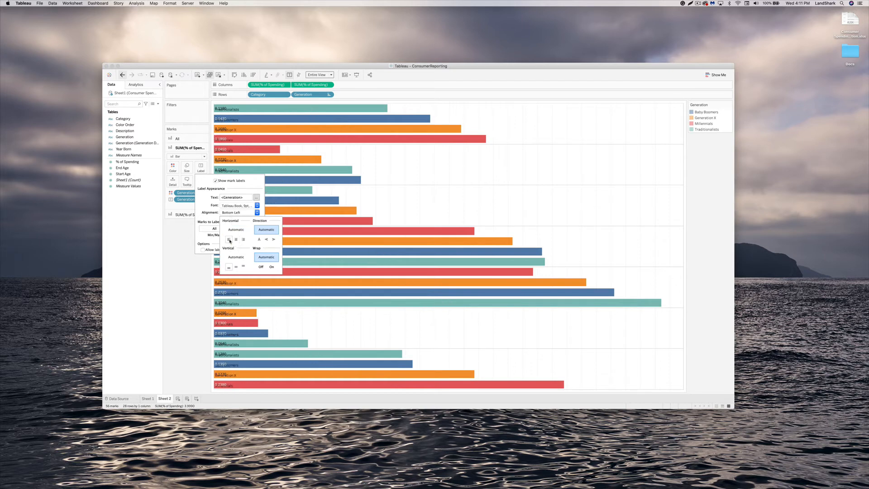
{"action": "left_click", "coordinate": [238, 240]}
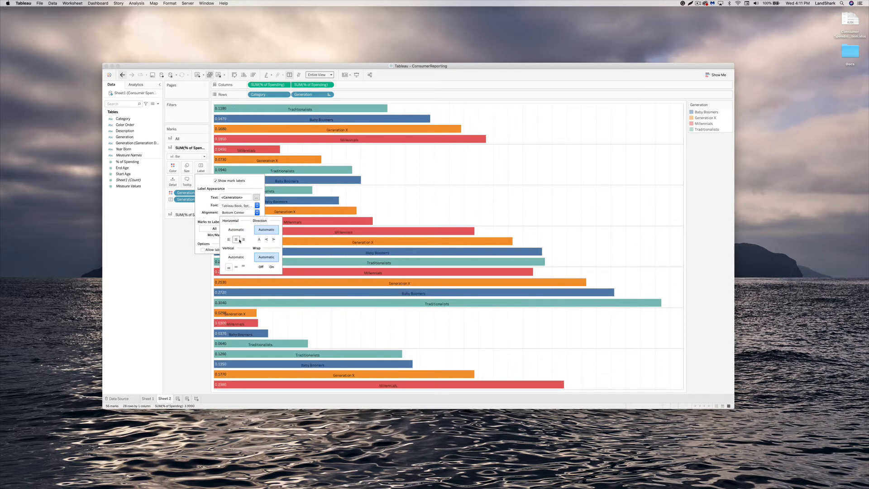
{"action": "left_click", "coordinate": [243, 239]}
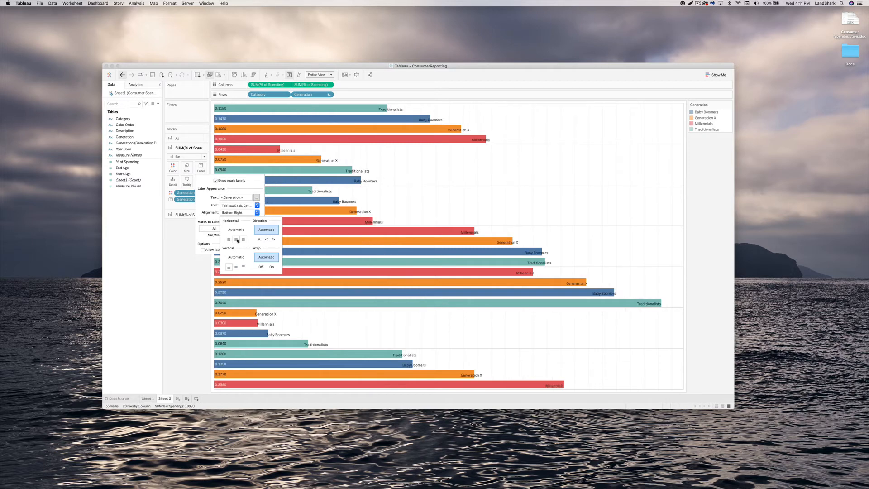
{"action": "left_click", "coordinate": [237, 240]}
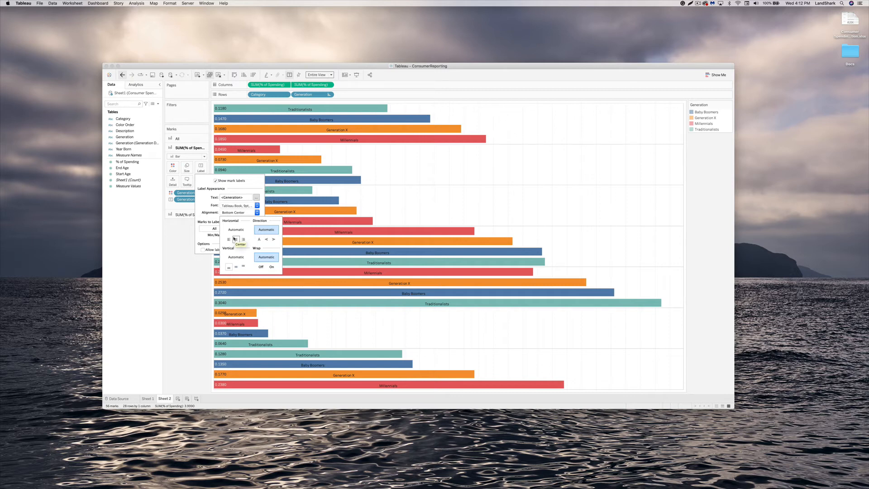
{"action": "left_click", "coordinate": [178, 231]}
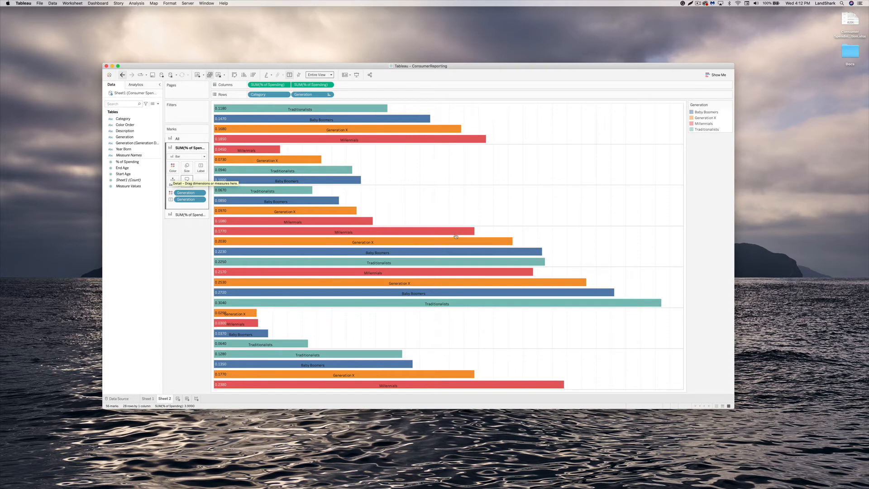
Set the horizontal alignment of the first % of Spending measure's Generation labels to left.
{"action": "mouse_move", "coordinate": [456, 235]}
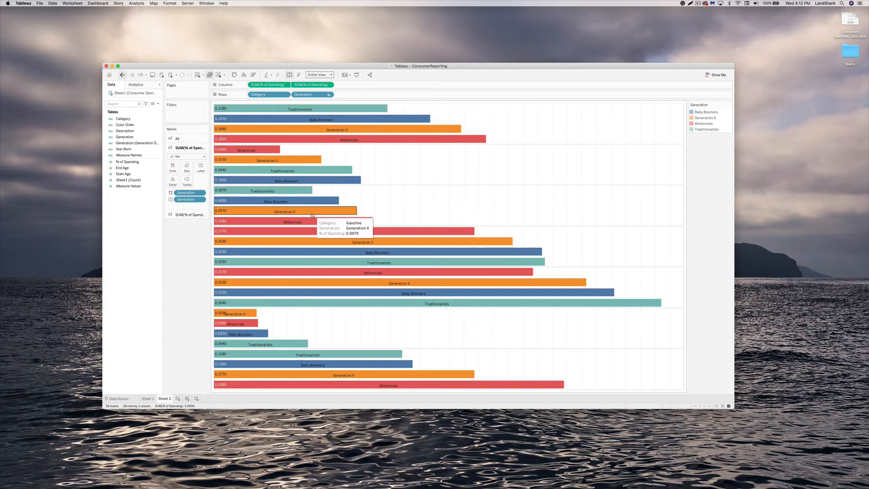
{"action": "left_click", "coordinate": [201, 167]}
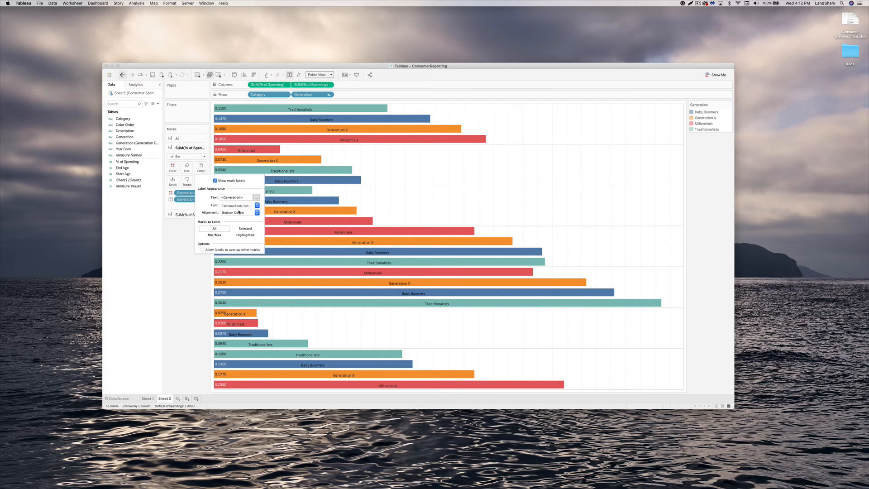
{"action": "left_click", "coordinate": [239, 212]}
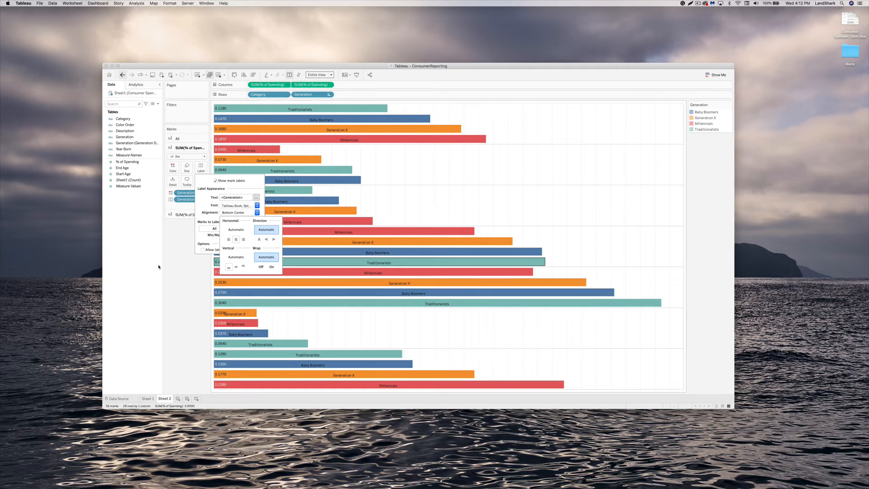
{"action": "left_click", "coordinate": [227, 241]}
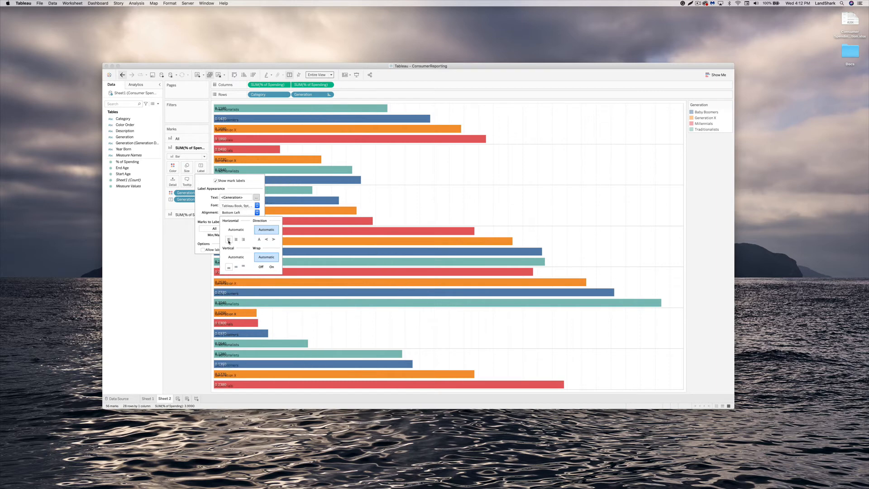
{"action": "left_click", "coordinate": [272, 267]}
{"action": "left_click", "coordinate": [179, 241]}
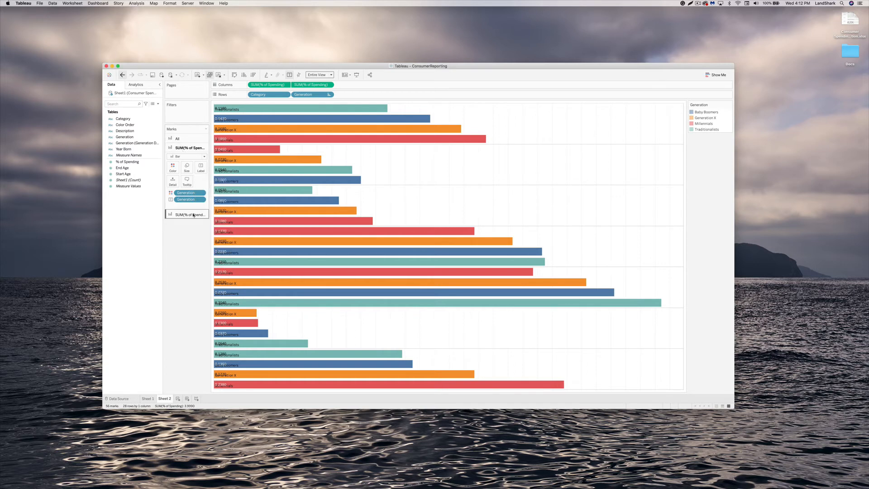
Set the horizontal alignment of the second % of Spending measure's value labels to right.
{"action": "left_click", "coordinate": [189, 215]}
{"action": "left_click", "coordinate": [200, 176]}
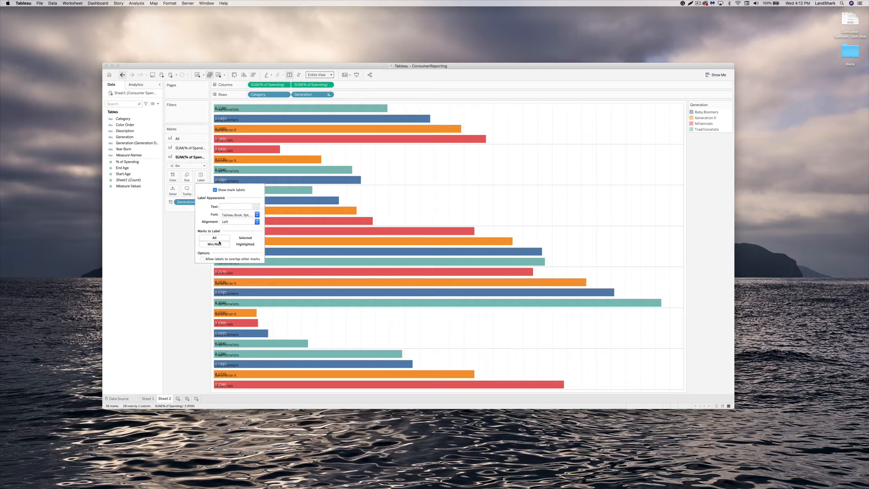
{"action": "left_click", "coordinate": [228, 222]}
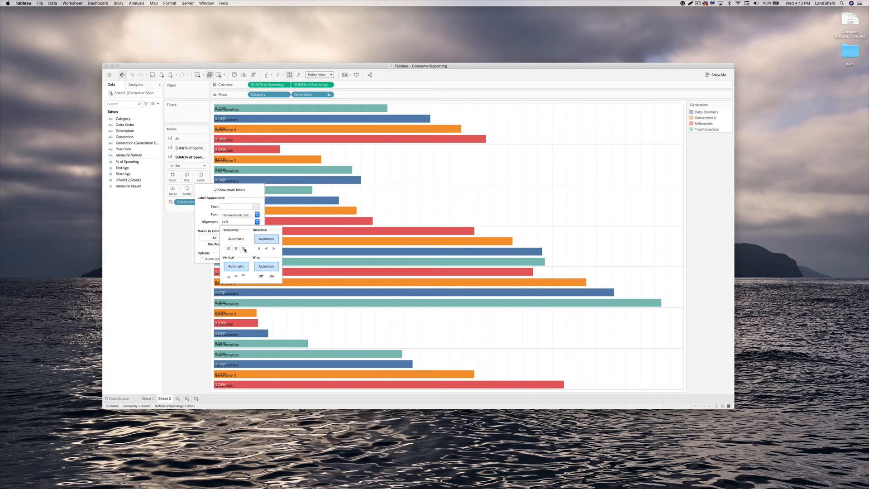
{"action": "left_click", "coordinate": [244, 249]}
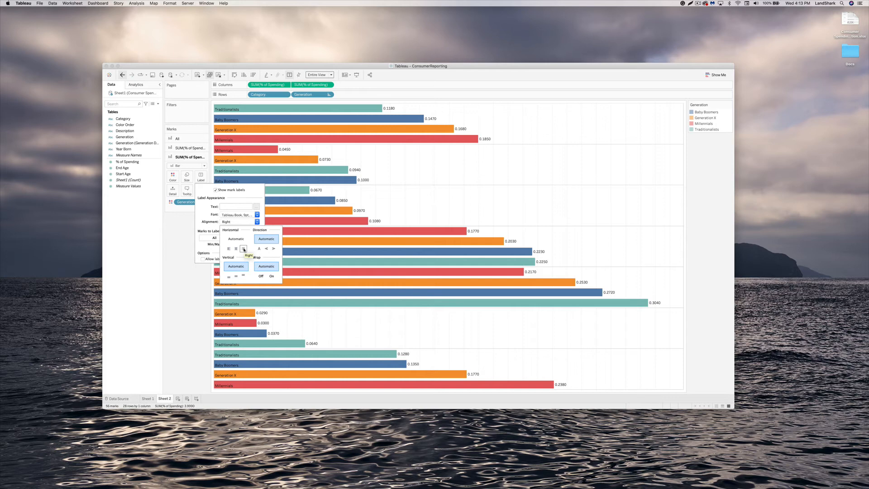
{"action": "left_click", "coordinate": [180, 234]}
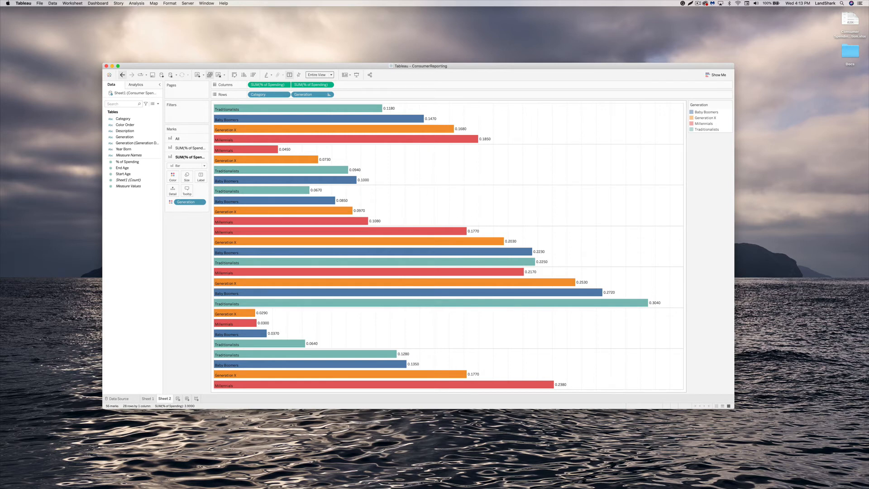
Set the font color of the second % of Spending measure's value labels to black.
{"action": "left_click", "coordinate": [201, 177]}
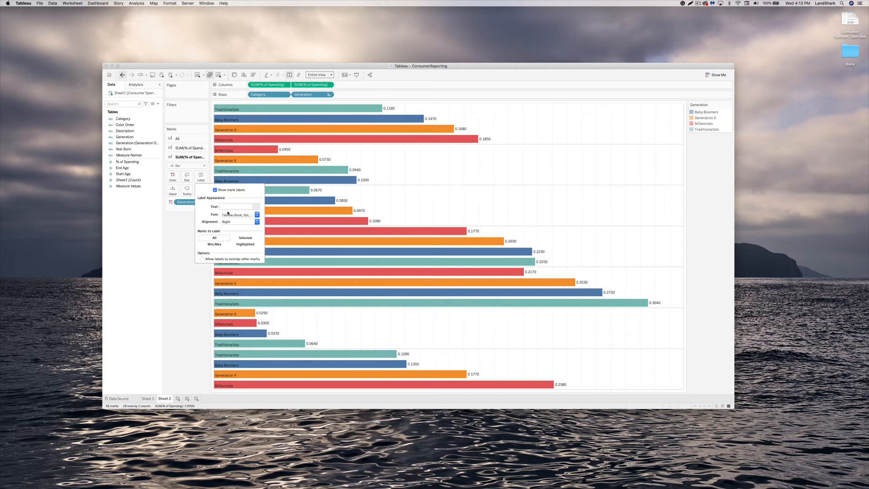
{"action": "left_click", "coordinate": [229, 215]}
{"action": "left_click", "coordinate": [229, 261]}
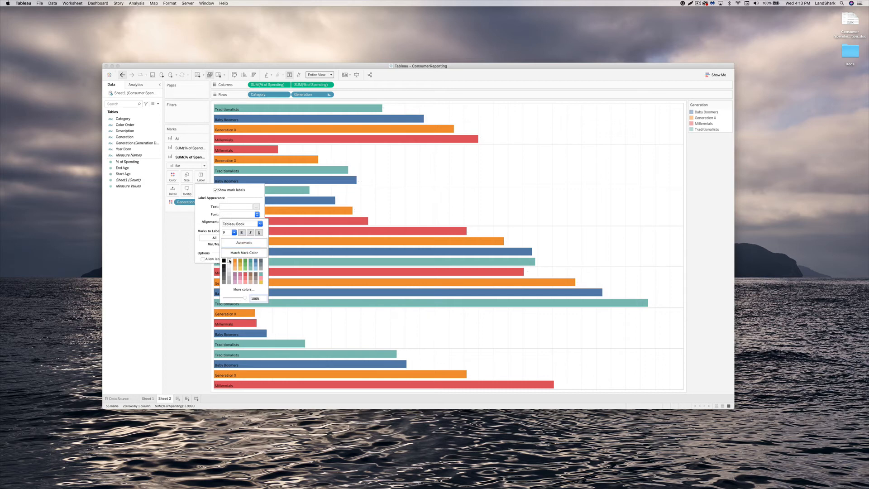
{"action": "left_click", "coordinate": [224, 260]}
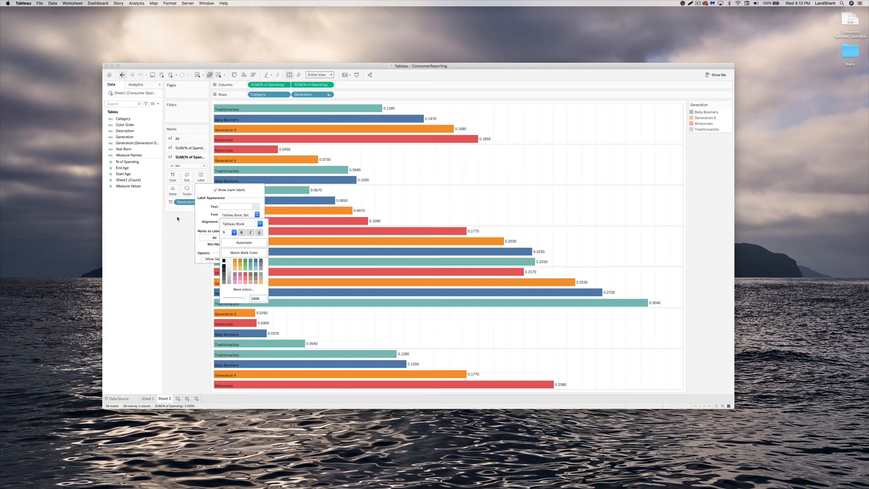
Set the font color of the first % of Spending measure's Generation labels to white.
{"action": "left_click", "coordinate": [181, 149]}
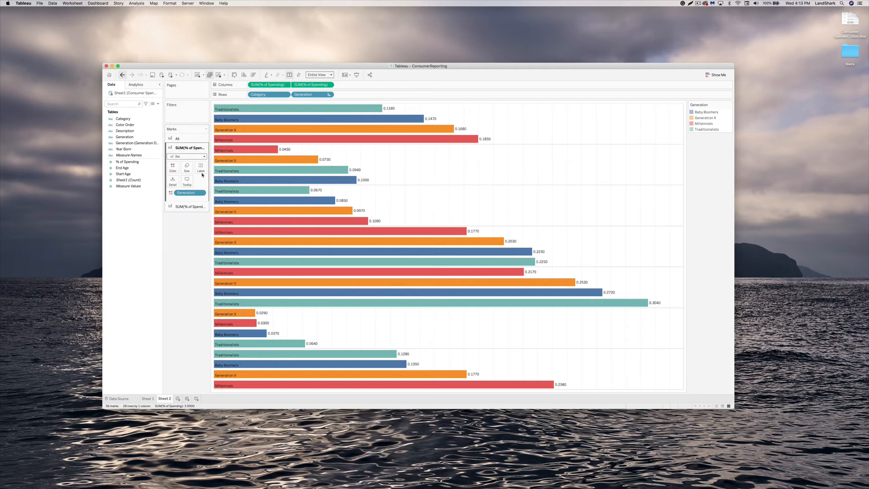
{"action": "left_click", "coordinate": [201, 167]}
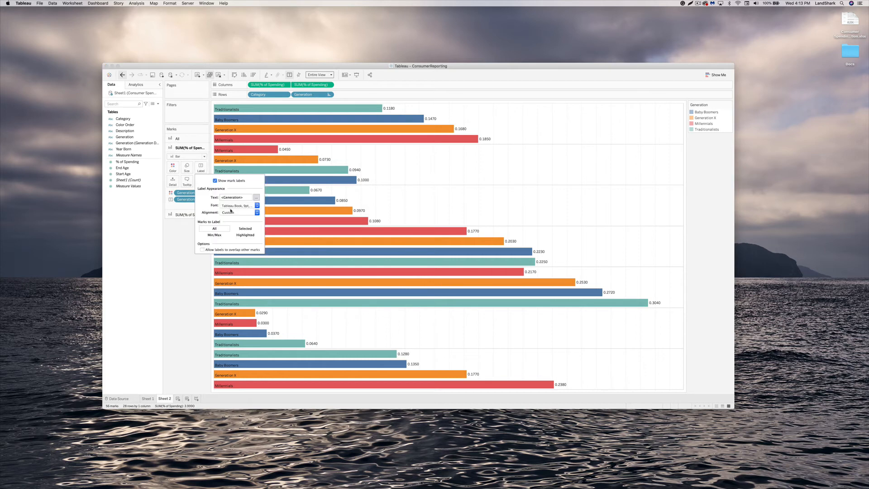
{"action": "left_click", "coordinate": [231, 211]}
{"action": "left_click", "coordinate": [230, 206]}
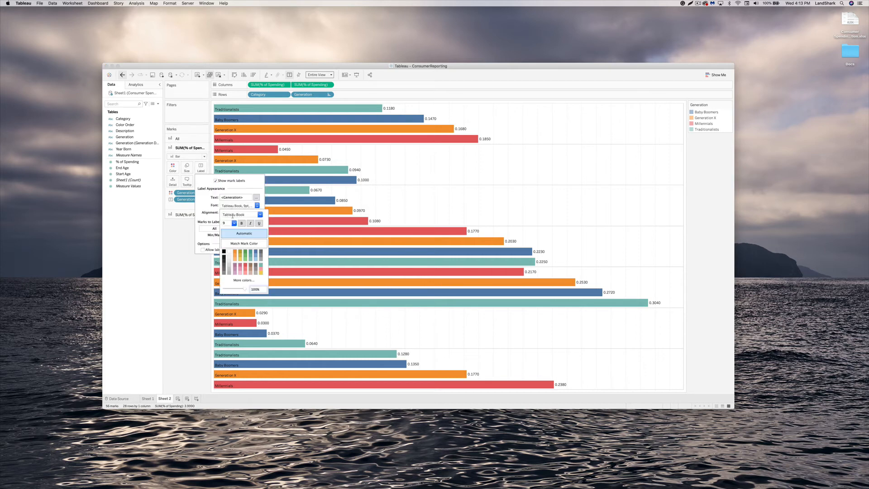
{"action": "left_click", "coordinate": [230, 252]}
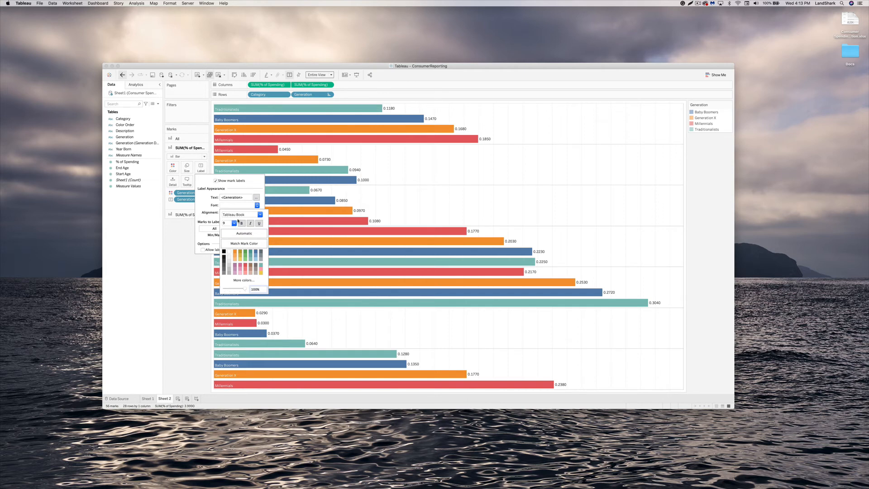
Set the first % of Spending measure's Generation labels to bold Tableau Bold at size 12.
{"action": "left_click", "coordinate": [260, 214]}
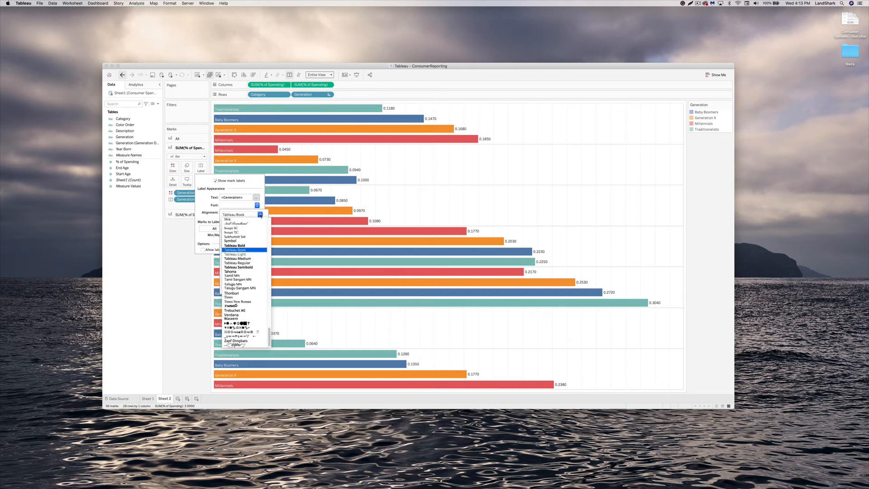
{"action": "left_click", "coordinate": [248, 245]}
{"action": "left_click", "coordinate": [241, 223]}
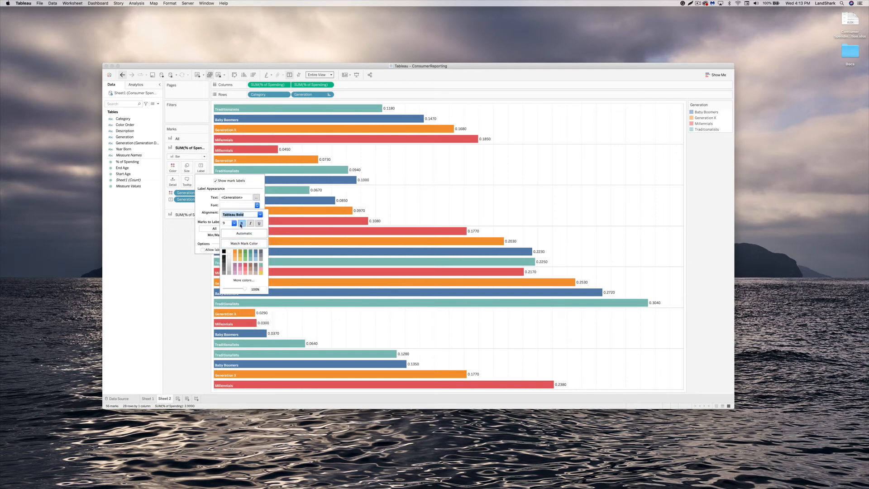
{"action": "left_click", "coordinate": [234, 223]}
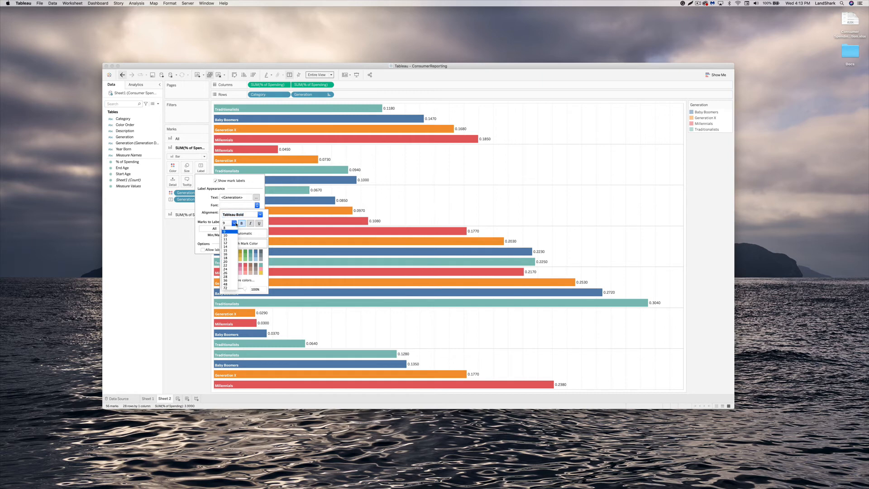
{"action": "left_click", "coordinate": [228, 245]}
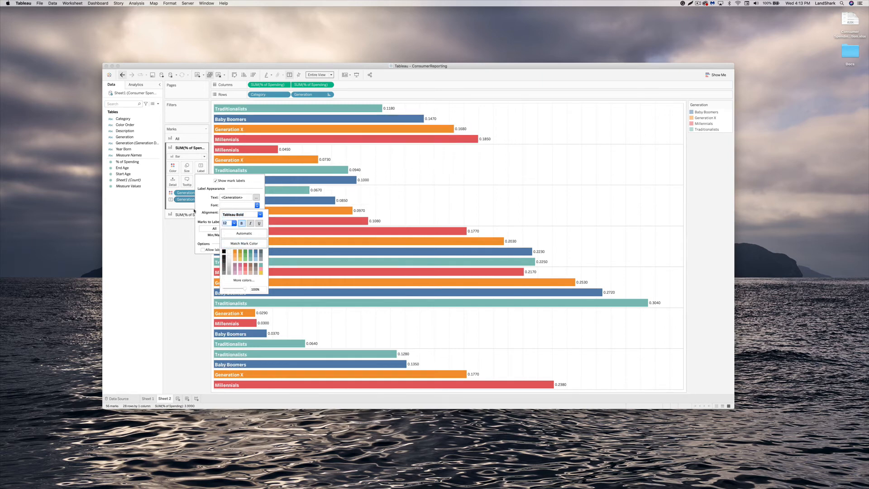
Set the font size of the second % of Spending measure's value labels to 12.
{"action": "left_click", "coordinate": [189, 214]}
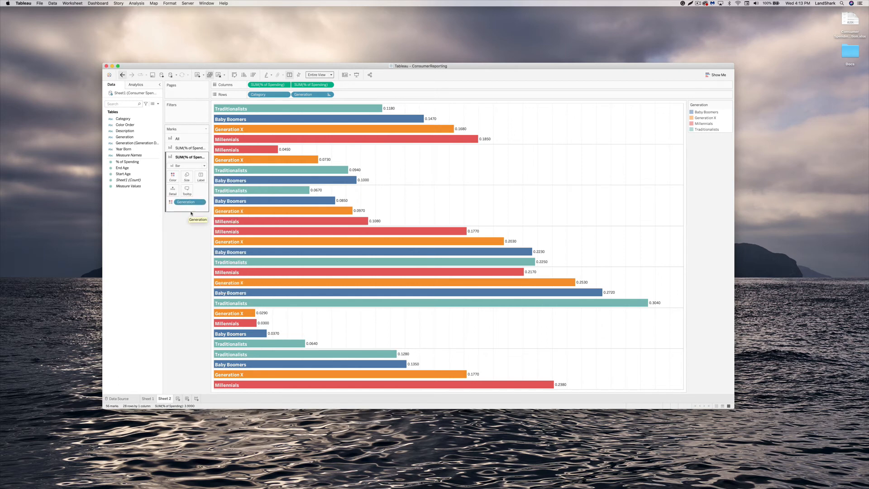
{"action": "left_click", "coordinate": [201, 176]}
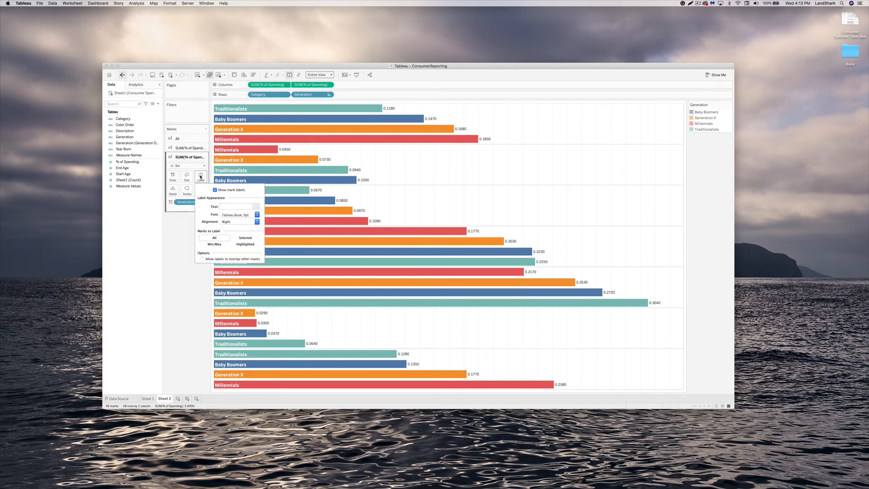
{"action": "left_click", "coordinate": [247, 215]}
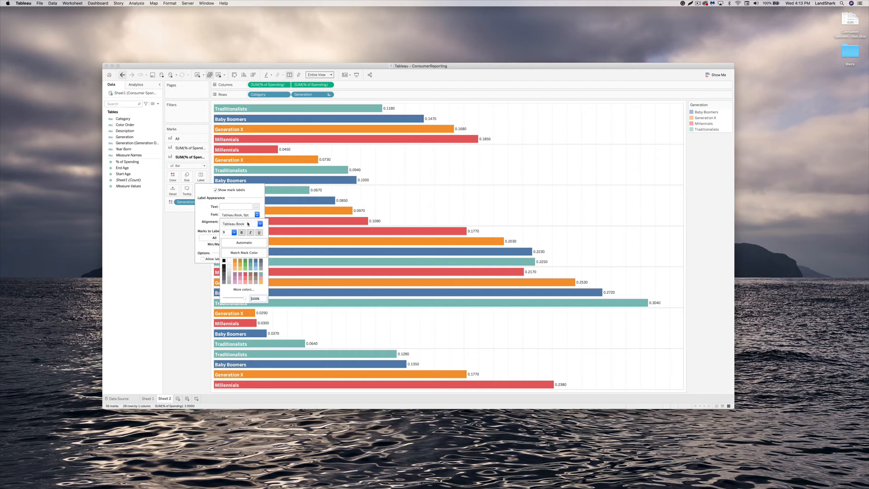
{"action": "left_click", "coordinate": [234, 232]}
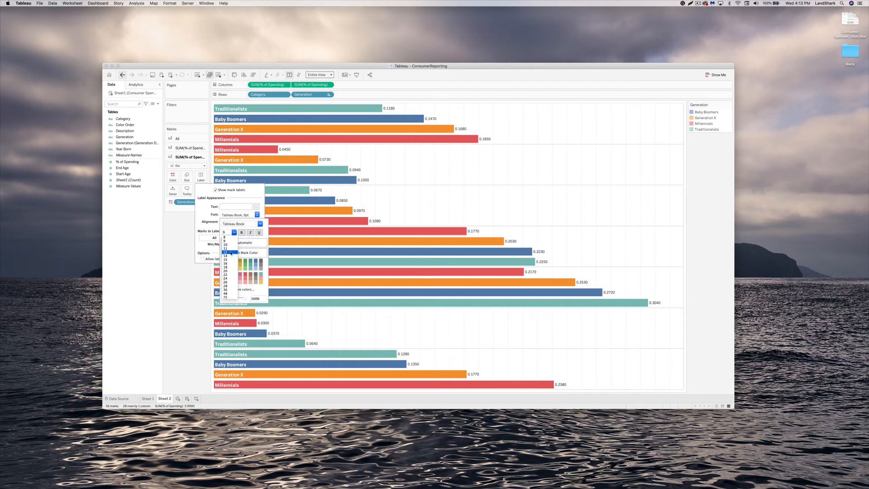
{"action": "left_click", "coordinate": [231, 252]}
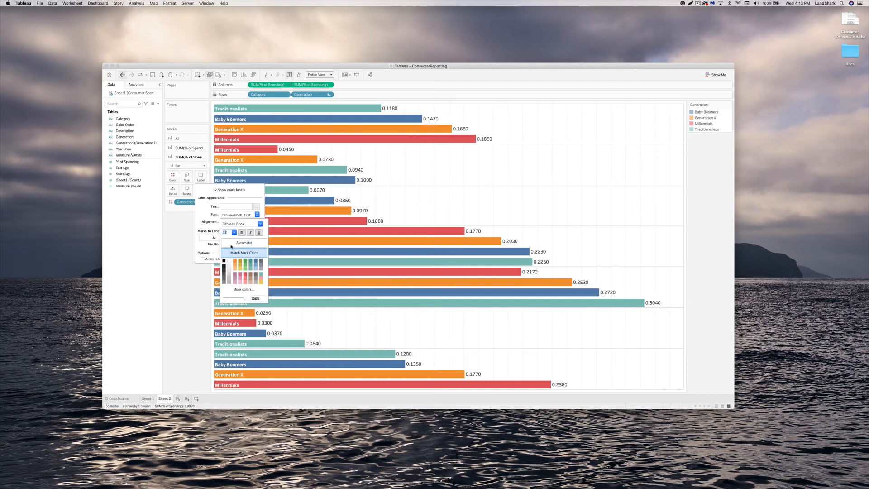
{"action": "left_click", "coordinate": [183, 227]}
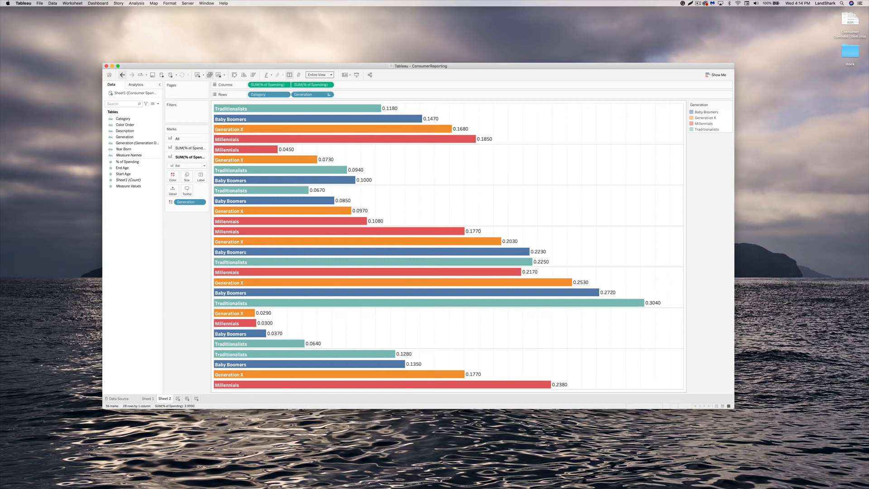
Examine the format options for % of Spending, the worksheet fonts, and the Category field's header and pane.
{"action": "left_click", "coordinate": [330, 85]}
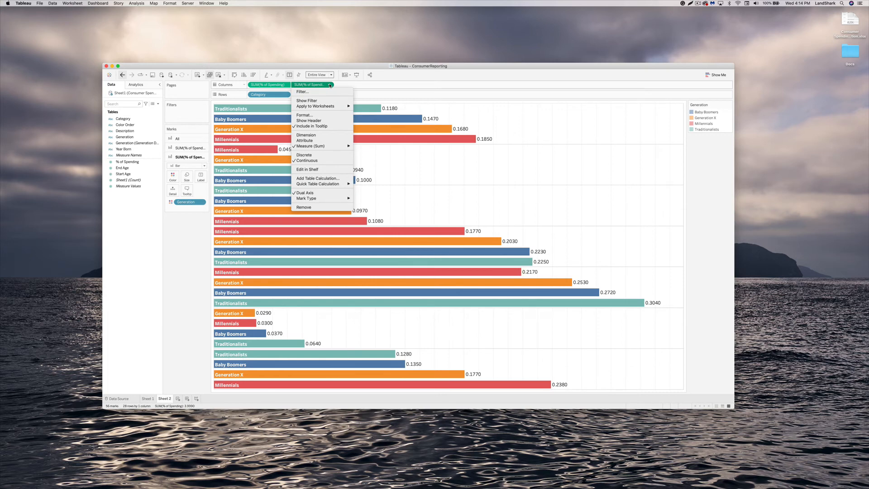
{"action": "left_click", "coordinate": [328, 116]}
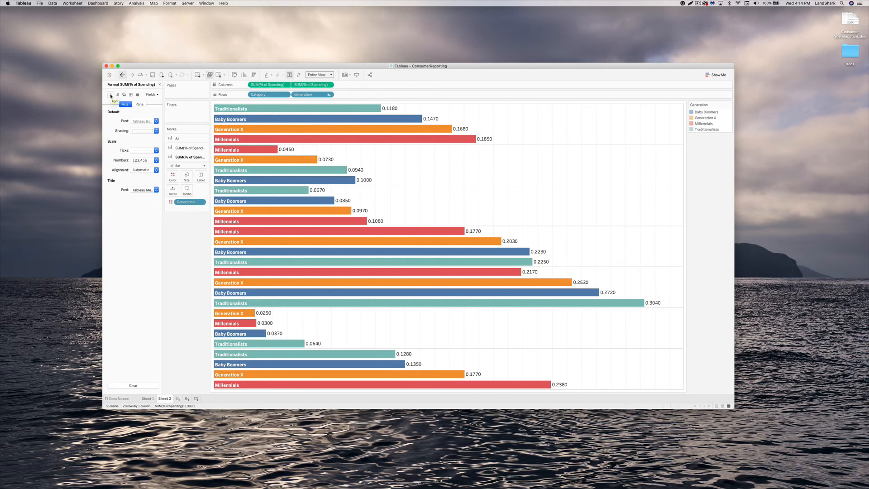
{"action": "left_click", "coordinate": [111, 95]}
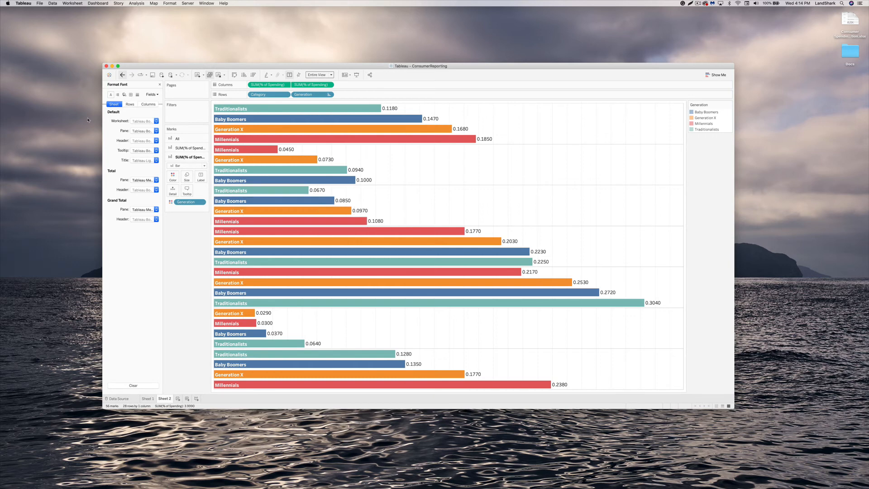
{"action": "left_click", "coordinate": [152, 94]}
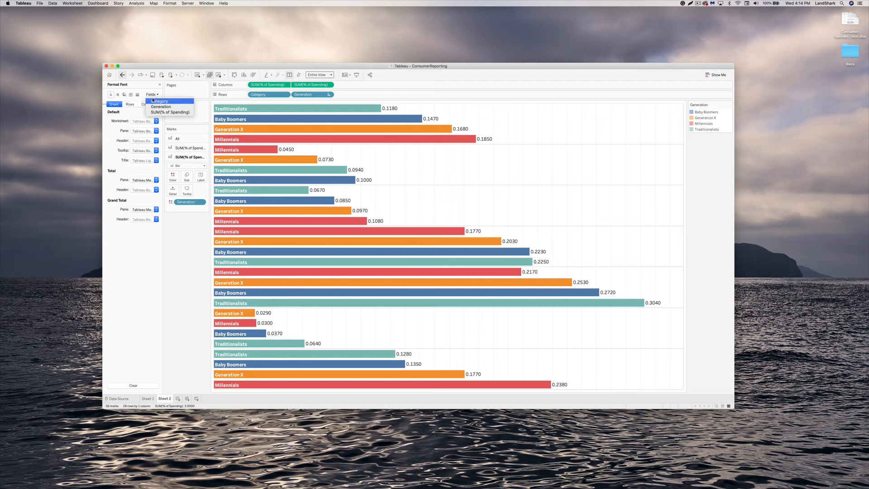
{"action": "left_click", "coordinate": [132, 95]}
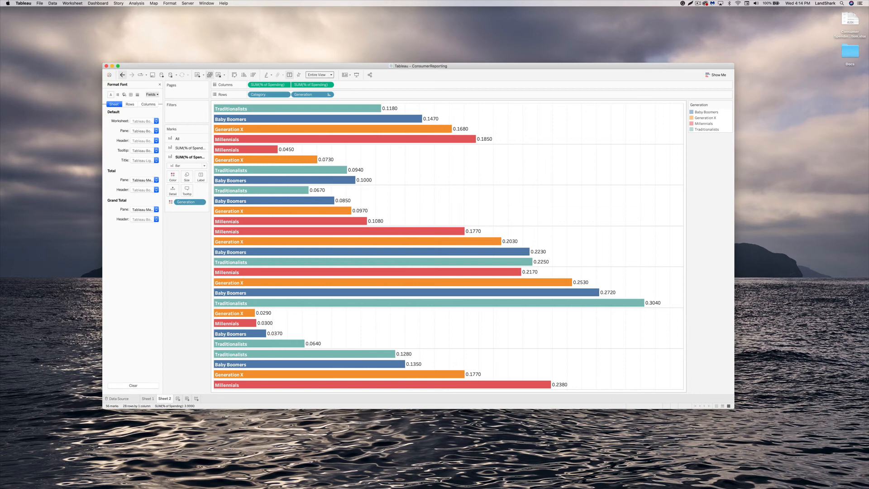
{"action": "left_click", "coordinate": [152, 94]}
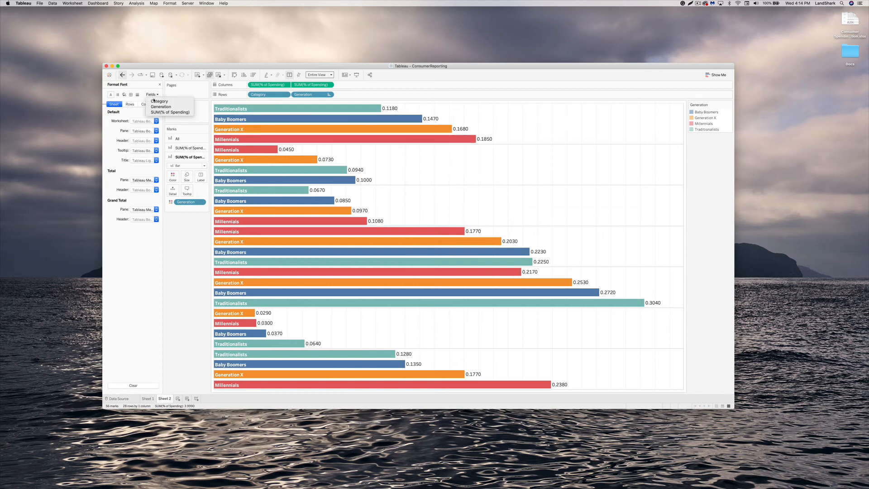
{"action": "left_click", "coordinate": [155, 102]}
{"action": "mouse_move", "coordinate": [239, 113]}
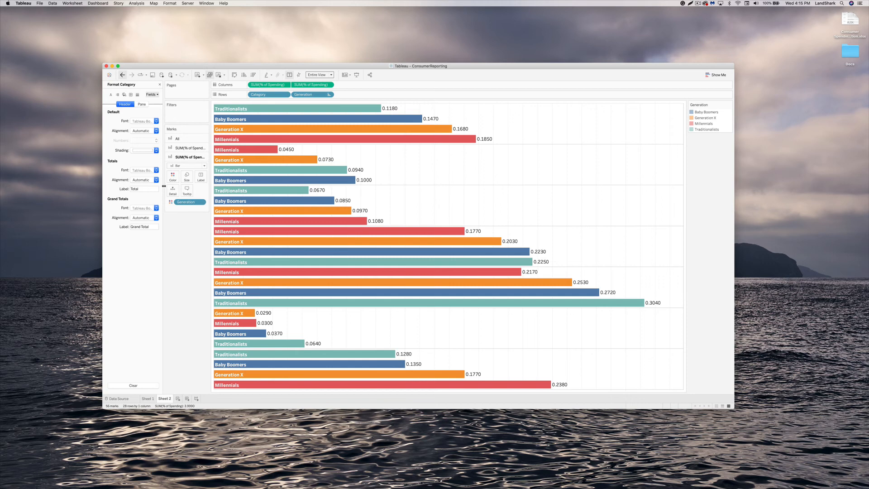
{"action": "left_click", "coordinate": [142, 105]}
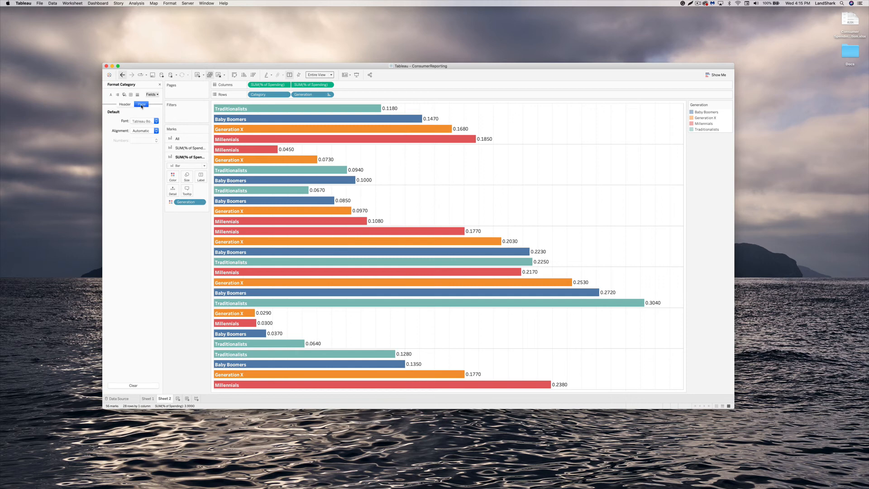
{"action": "left_click", "coordinate": [125, 105]}
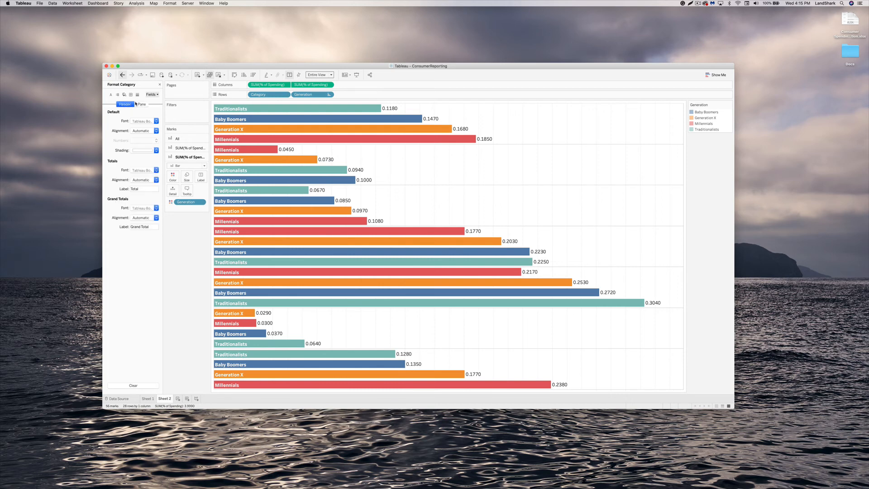
Format the % of Spending axis scale numbers as a percentage with 1 decimal place.
{"action": "left_click", "coordinate": [155, 97]}
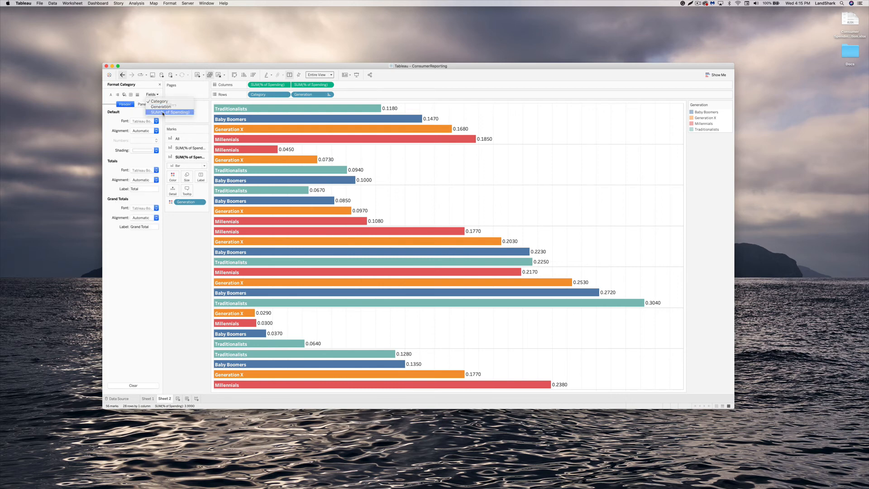
{"action": "left_click", "coordinate": [163, 113]}
{"action": "left_click", "coordinate": [141, 105]}
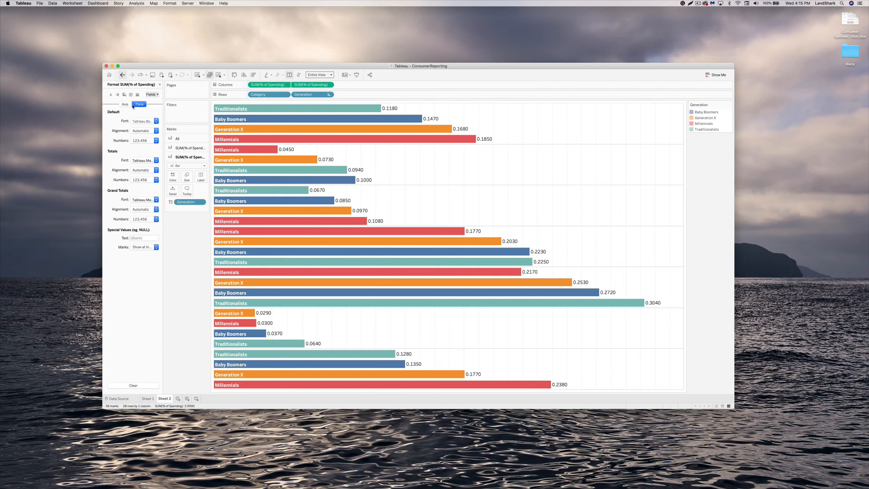
{"action": "left_click", "coordinate": [125, 104]}
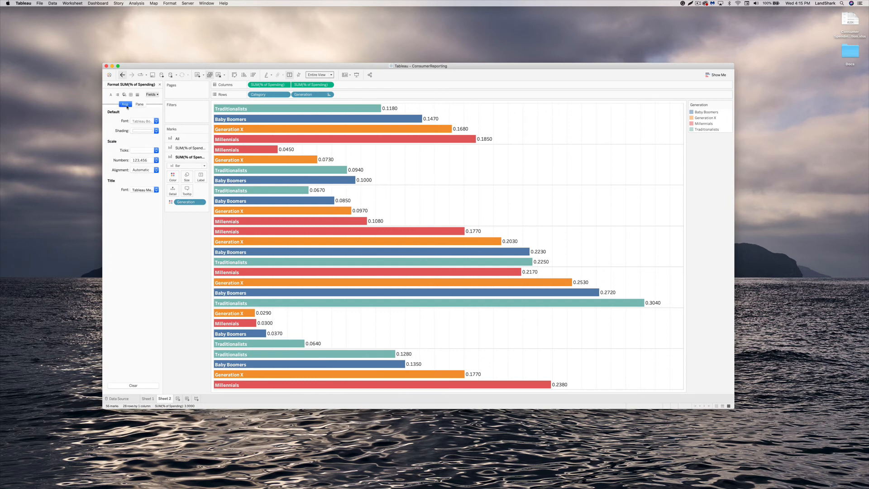
{"action": "left_click", "coordinate": [151, 170]}
{"action": "left_click", "coordinate": [148, 162]}
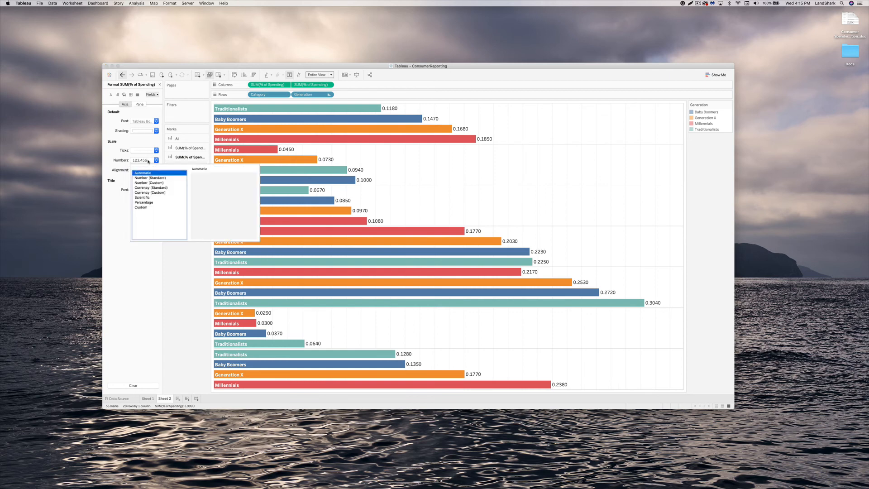
{"action": "left_click", "coordinate": [155, 203]}
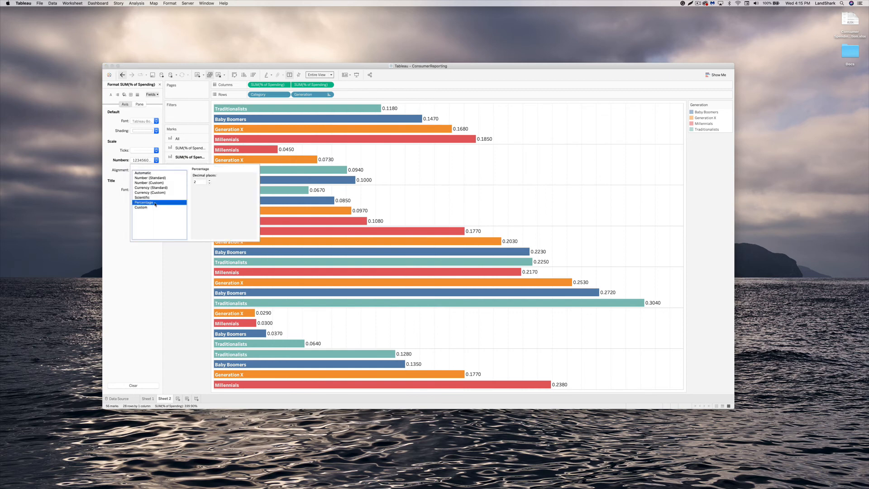
{"action": "left_click", "coordinate": [210, 183]}
{"action": "left_click", "coordinate": [209, 183]}
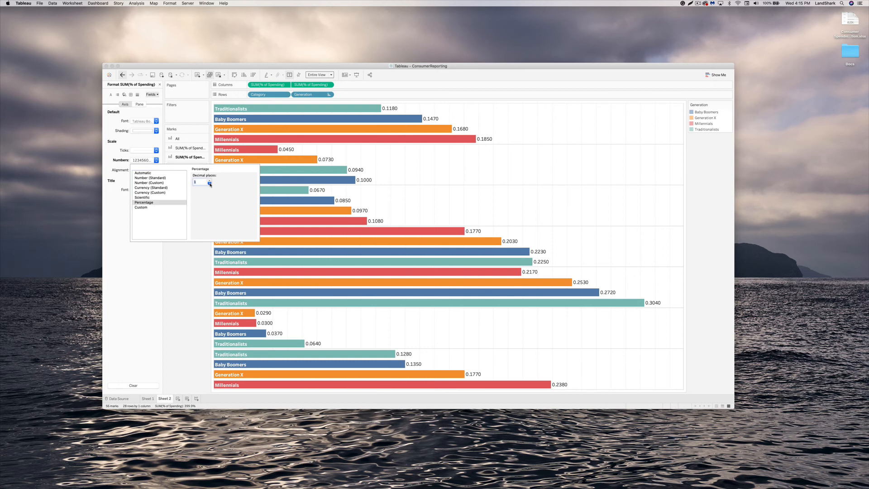
{"action": "left_click", "coordinate": [210, 181]}
{"action": "left_click", "coordinate": [113, 217]}
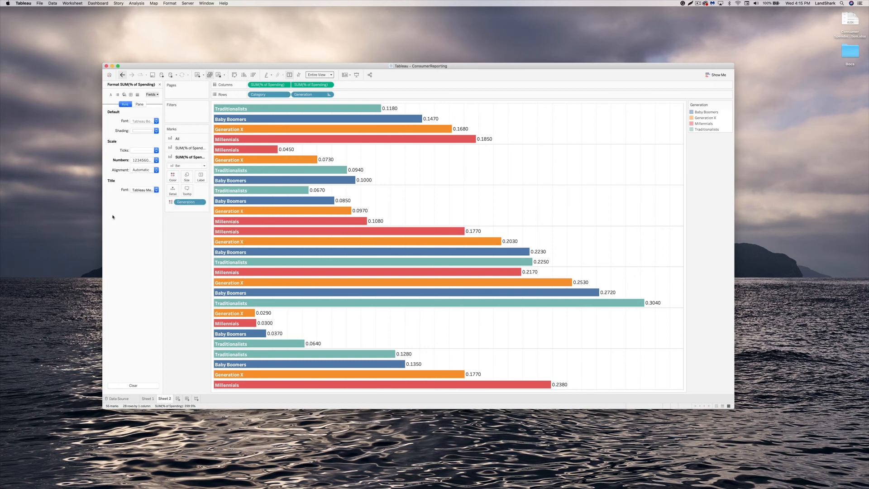
Format the default pane numbers of % of Spending as a percentage with 1 decimal place.
{"action": "left_click", "coordinate": [140, 104]}
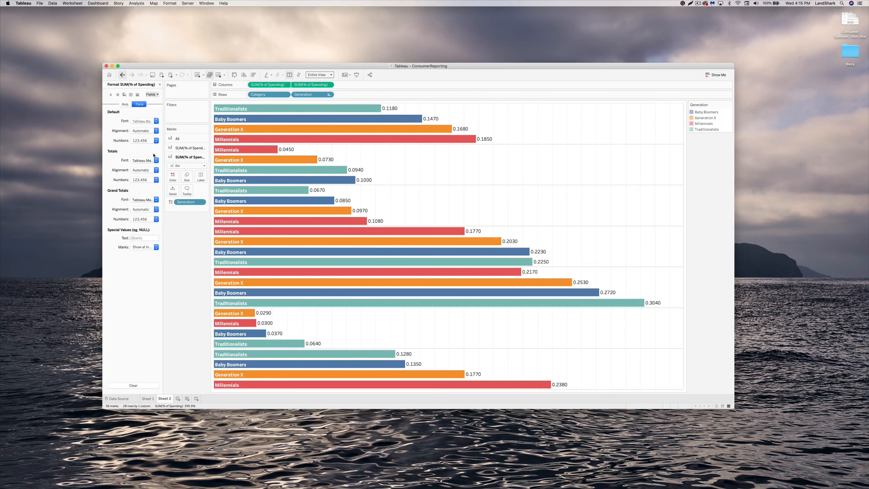
{"action": "left_click", "coordinate": [143, 180]}
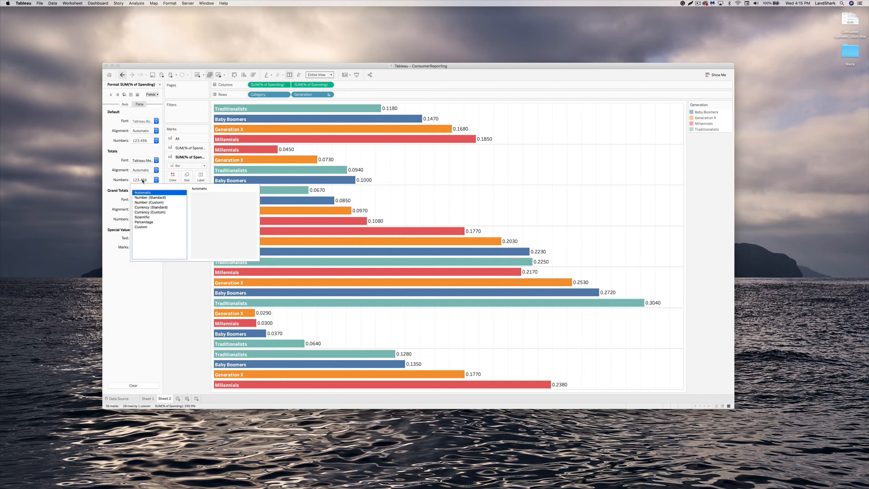
{"action": "left_click", "coordinate": [143, 180]}
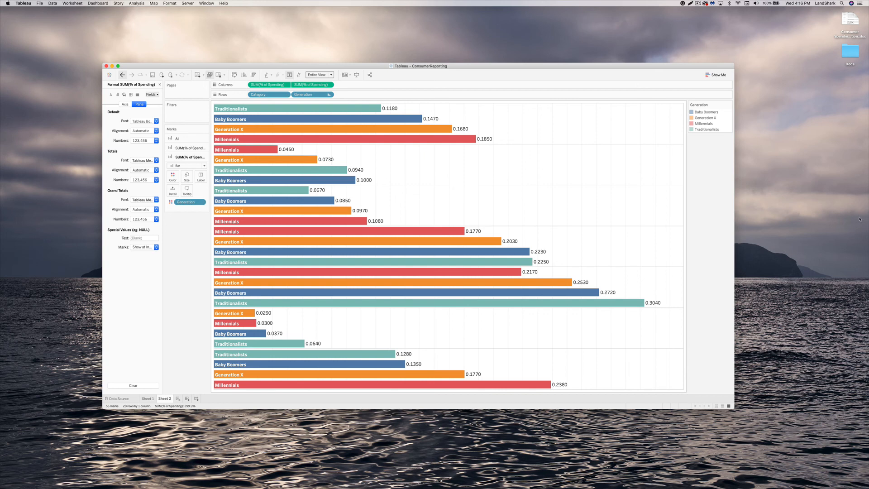
{"action": "left_click", "coordinate": [146, 140]}
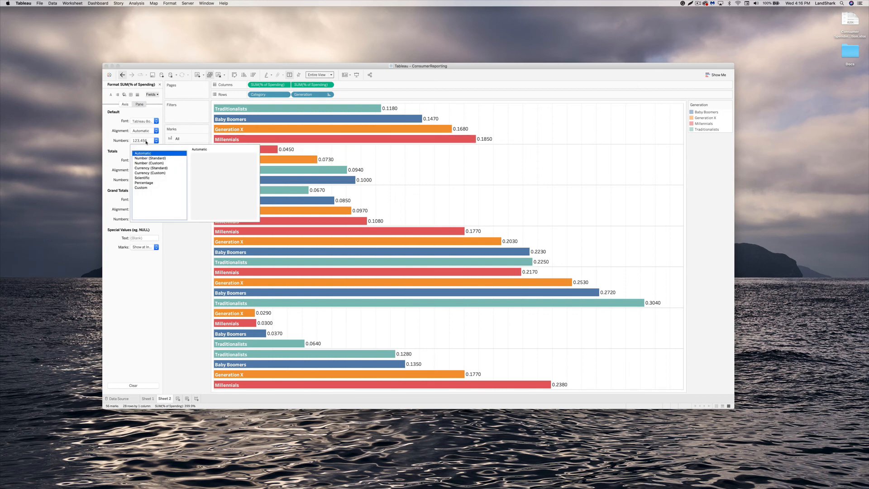
{"action": "left_click", "coordinate": [147, 183]}
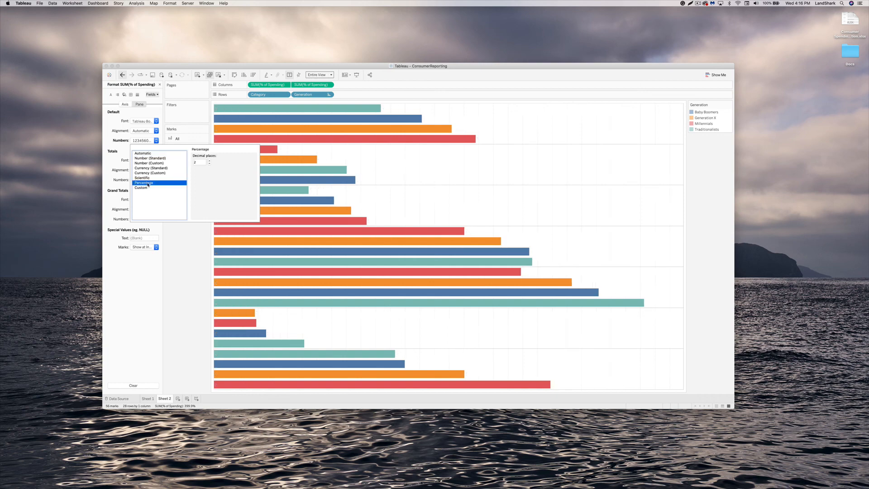
{"action": "left_click", "coordinate": [209, 164]}
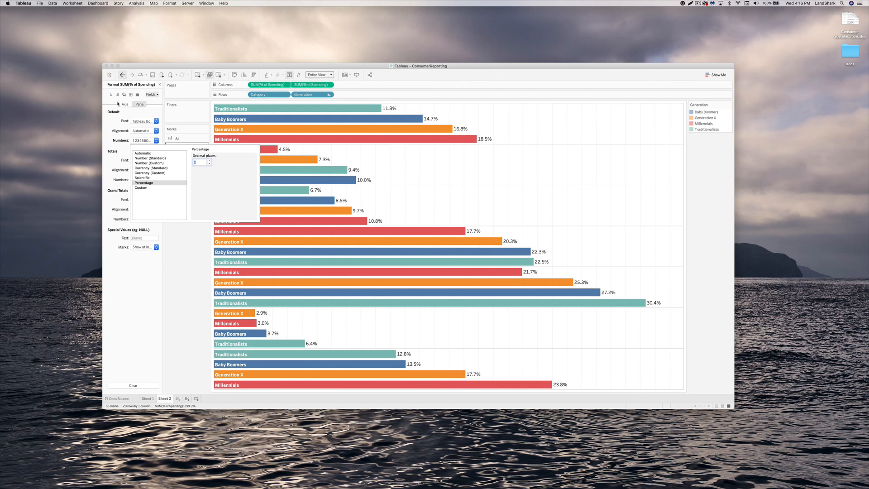
{"action": "left_click", "coordinate": [142, 284]}
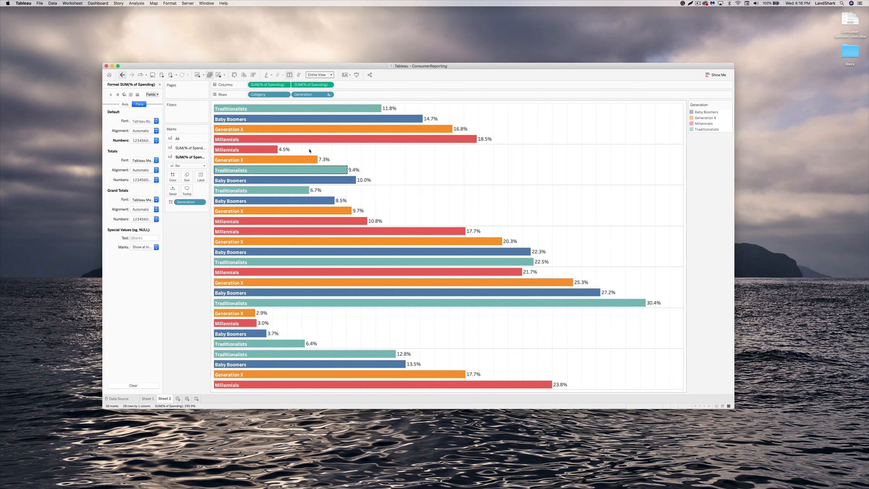
Save the ConsumerReporting workbook.
{"action": "mouse_move", "coordinate": [310, 135]}
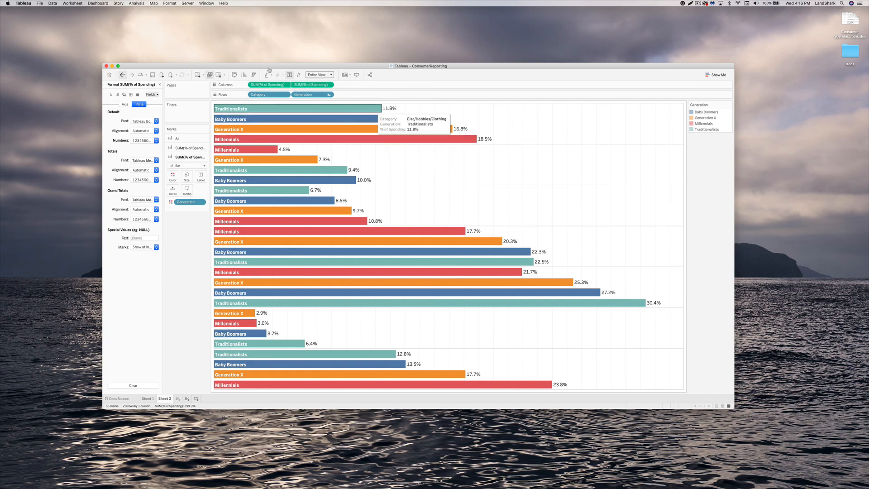
{"action": "left_click", "coordinate": [39, 3]}
{"action": "left_click", "coordinate": [47, 30]}
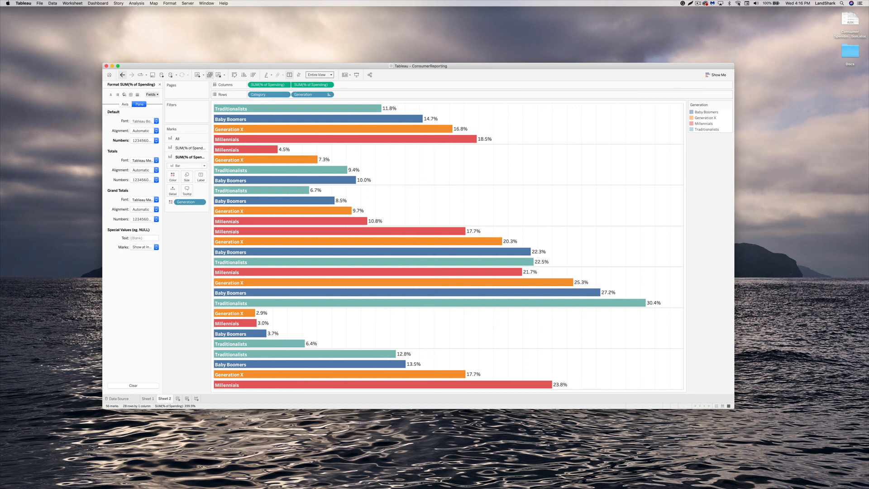
{"action": "left_click", "coordinate": [699, 3]}
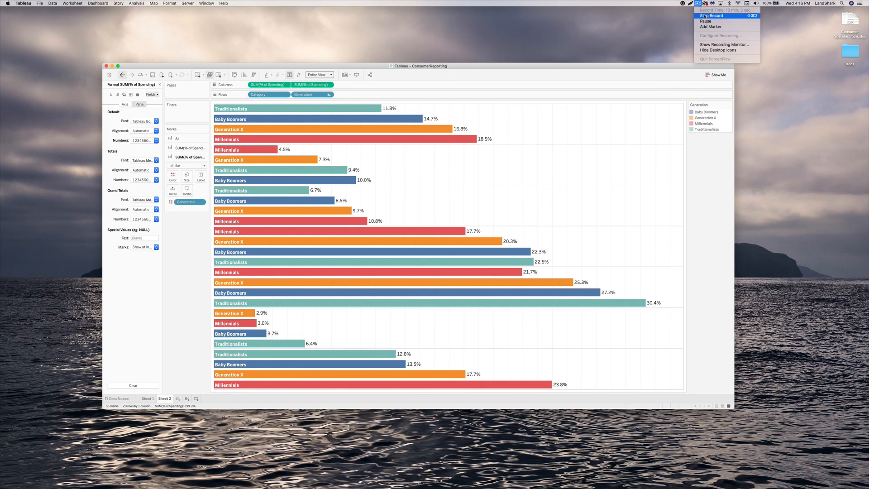